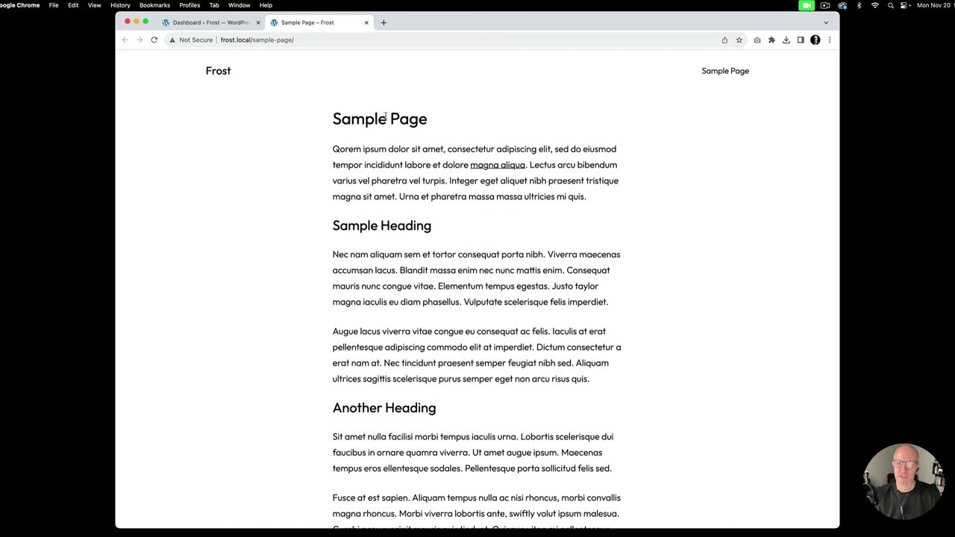
- Open the Pages template of the Frost theme for editing in the site editor
left_click(220, 22)
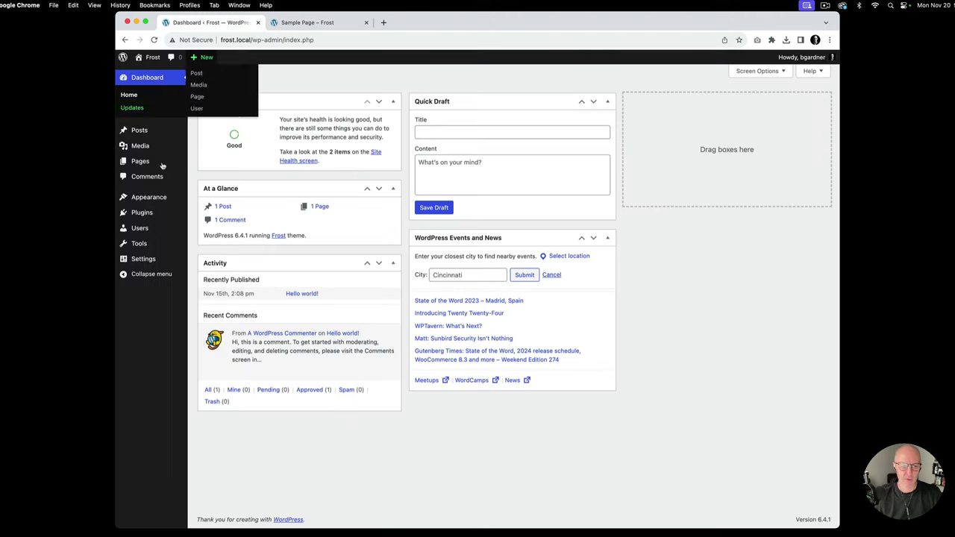
mouse_move(156, 197)
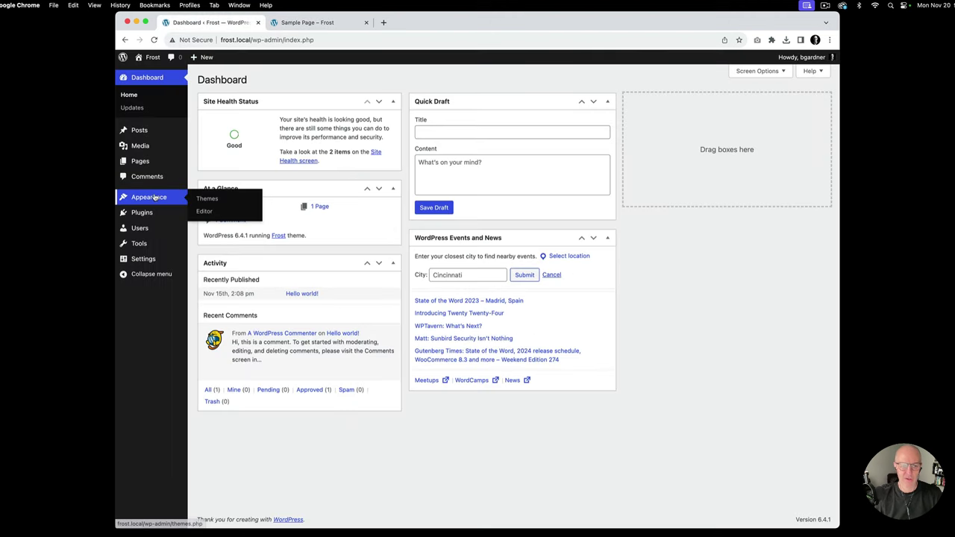
left_click(214, 212)
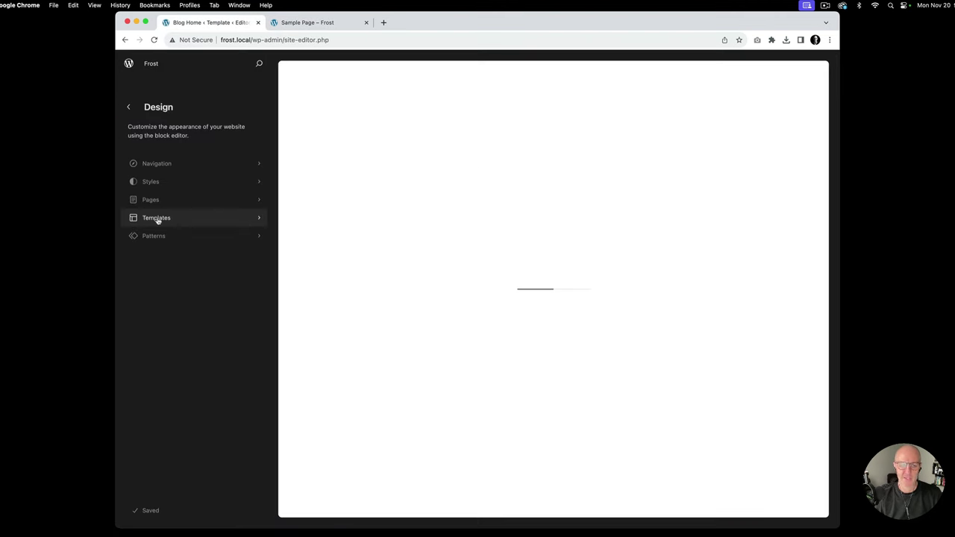
left_click(158, 220)
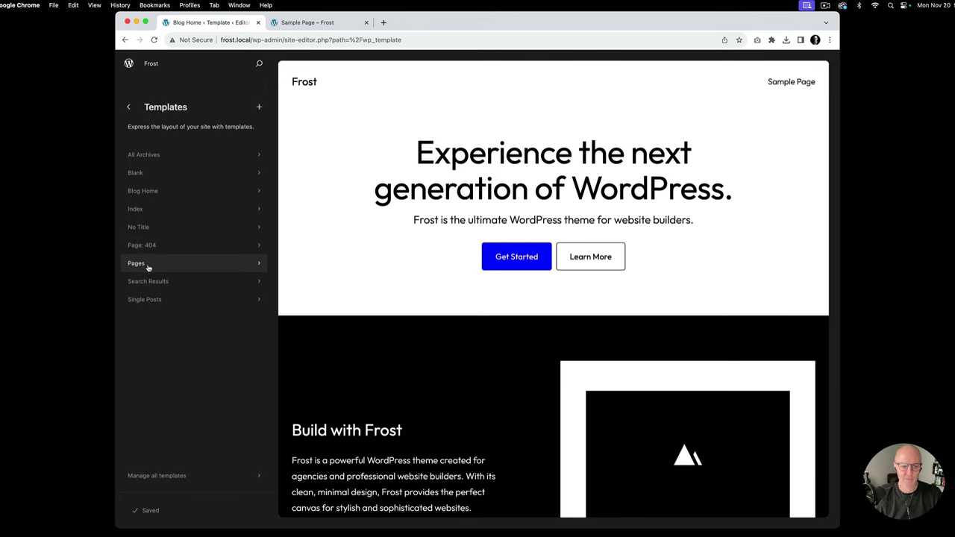
left_click(157, 265)
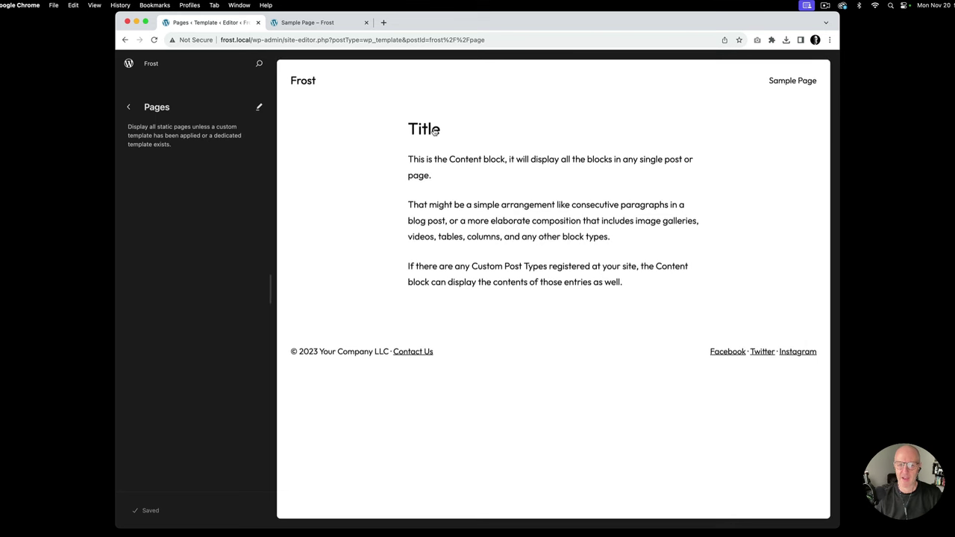
left_click(516, 215)
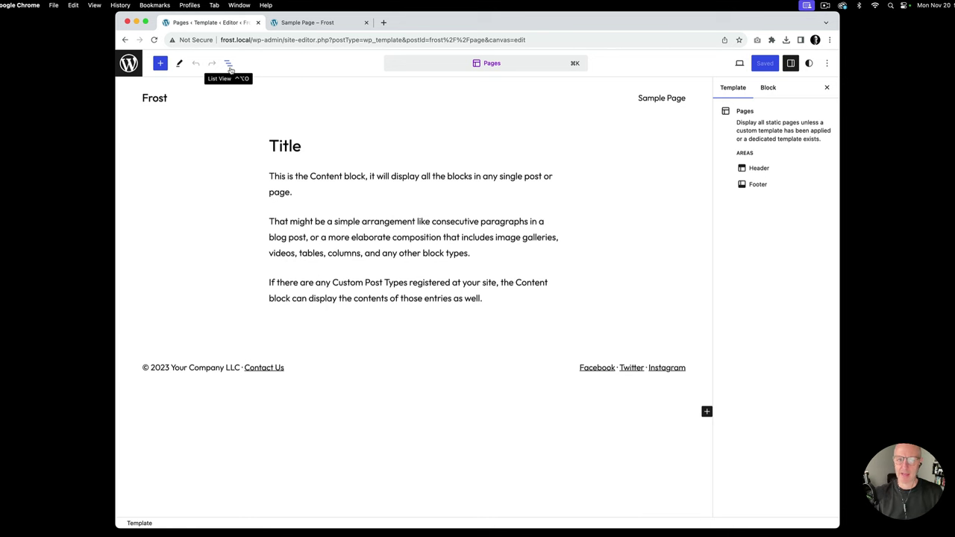
- Add a Columns block with the 50 / 50 variation inside the template's main Group, below the Content block
left_click(229, 63)
left_click(151, 126)
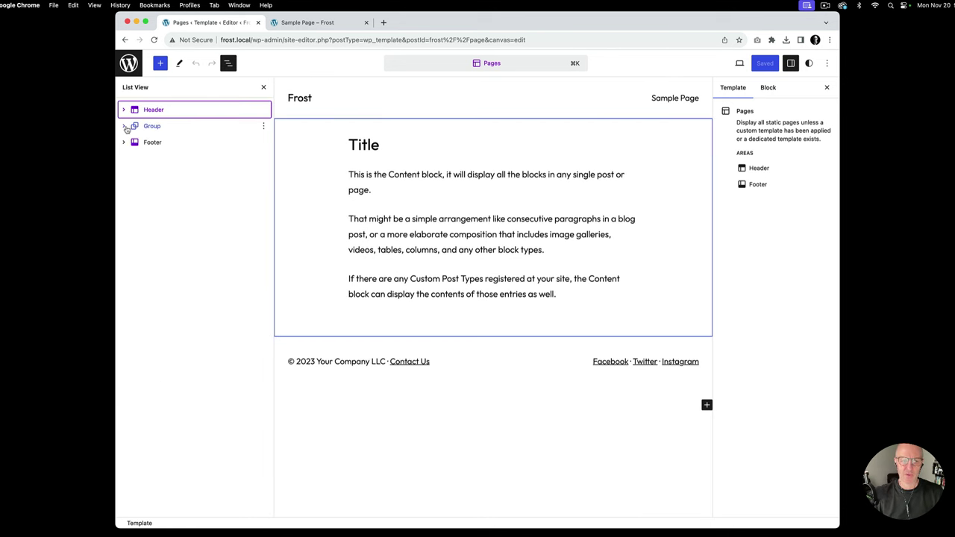
left_click(124, 126)
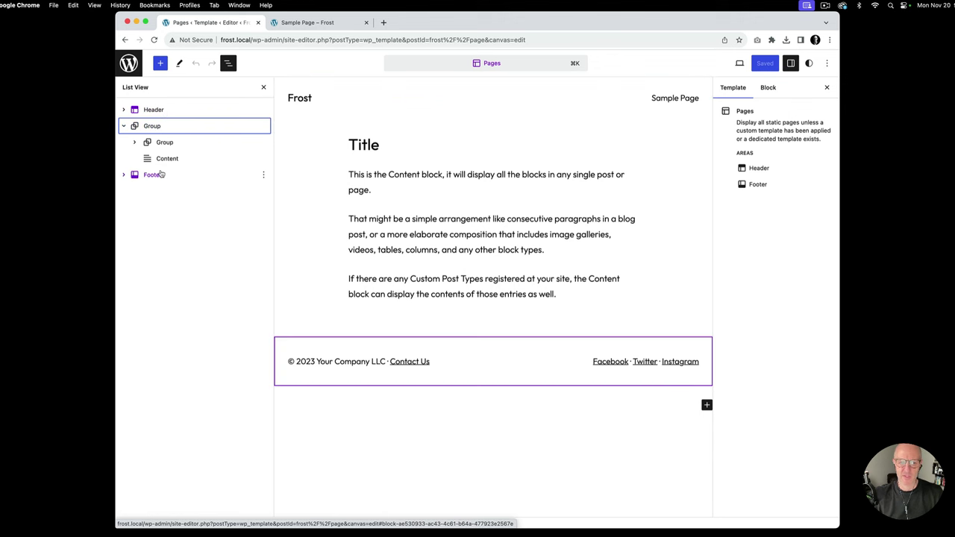
left_click(165, 127)
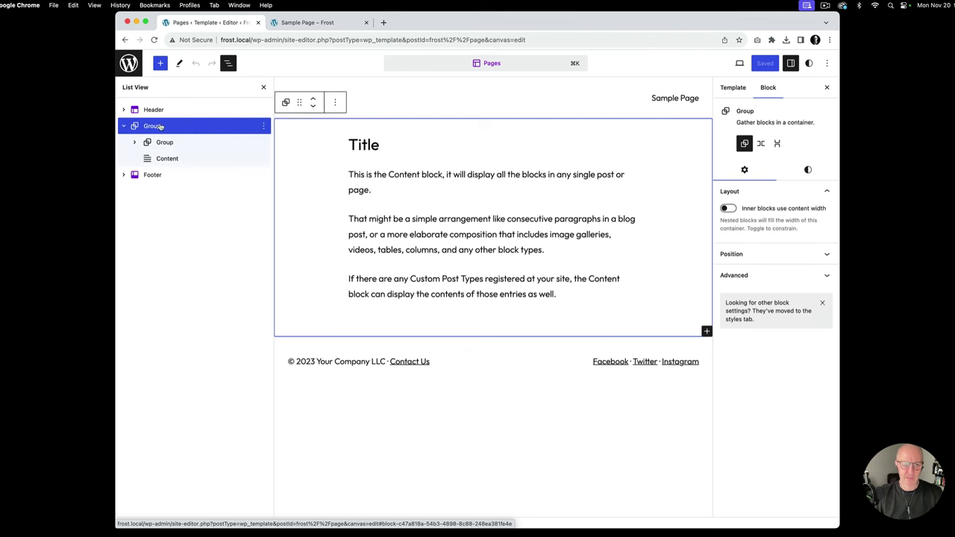
left_click(707, 331)
type("col")
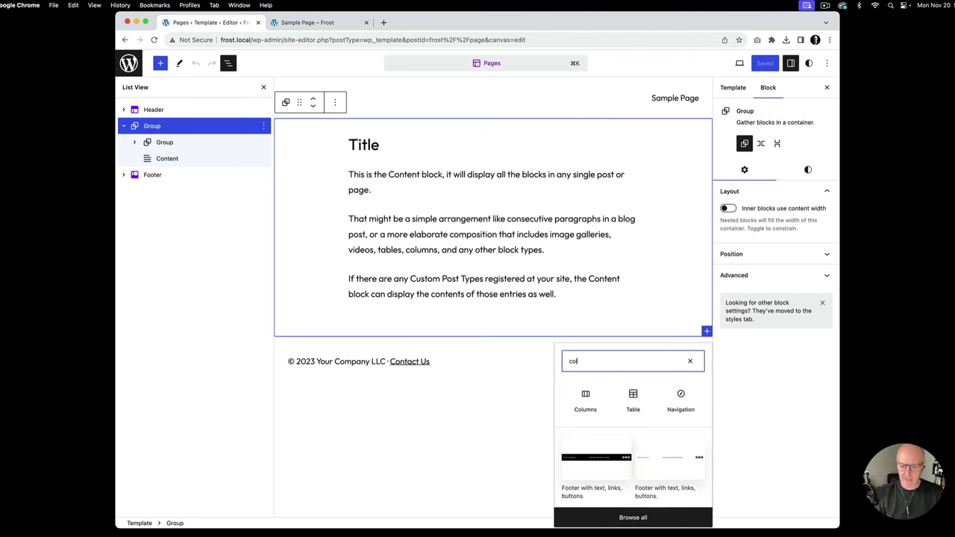
left_click(590, 395)
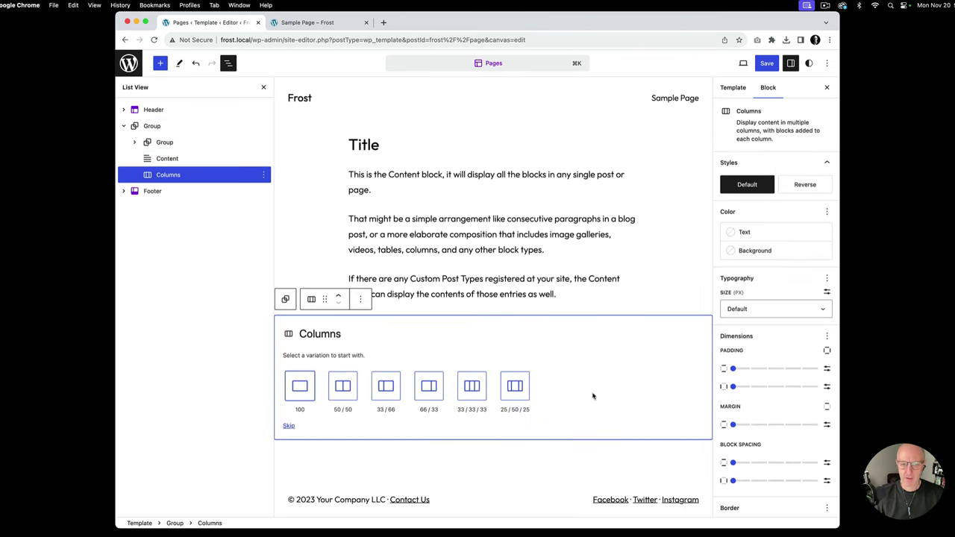
left_click(349, 388)
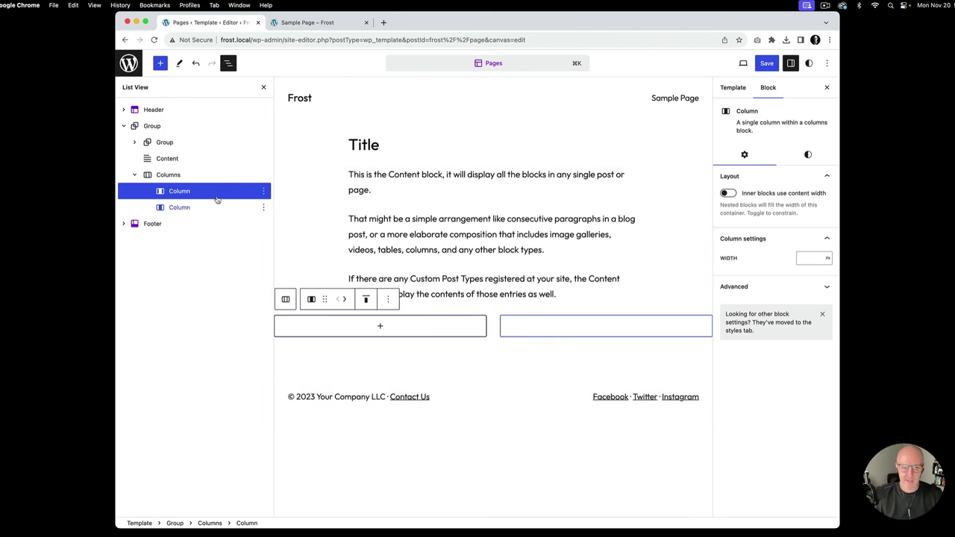
- Set the width of the first column in the Columns block to 64%
left_click(809, 258)
type("64")
left_click(828, 258)
left_click(830, 270)
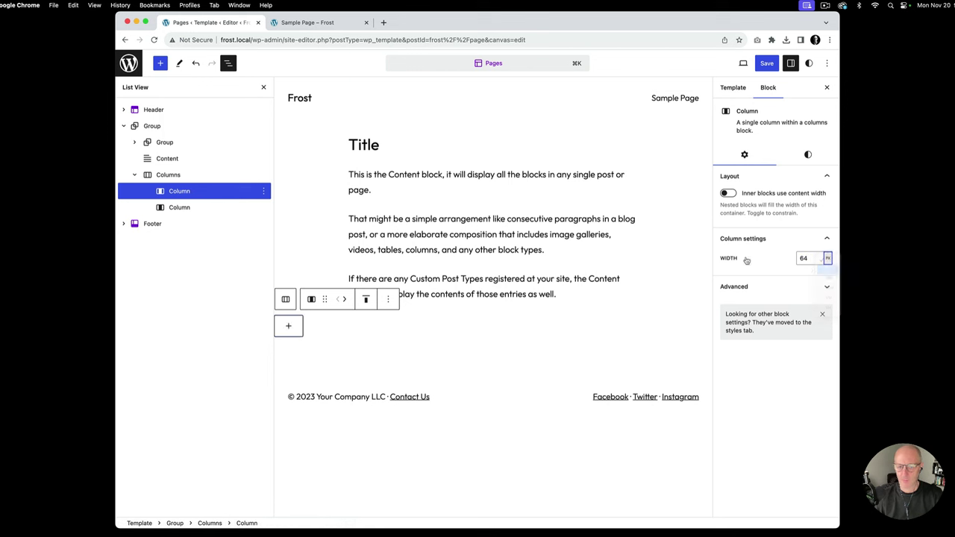
- Set the width of the second column in the Columns block to 36%
left_click(190, 207)
left_click(808, 258)
type("36")
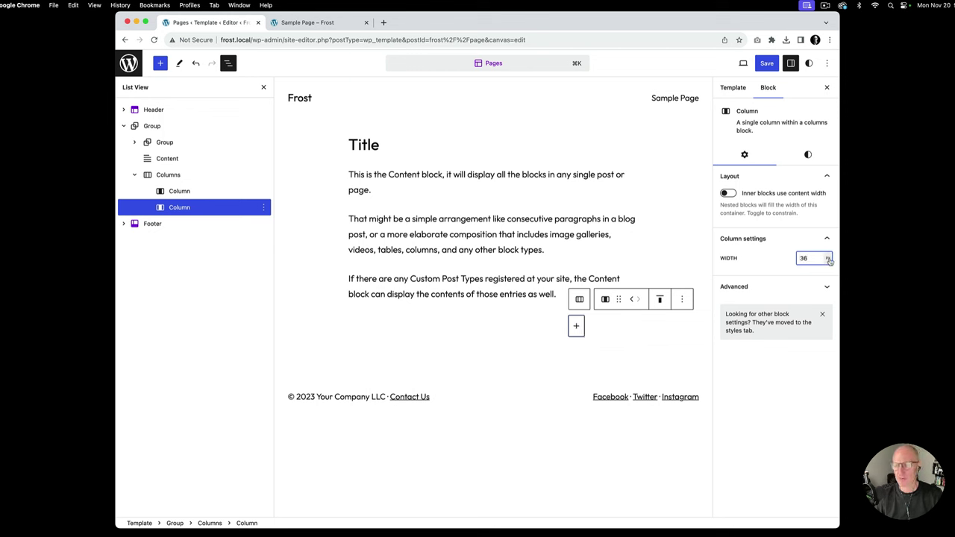
left_click(828, 258)
left_click(831, 270)
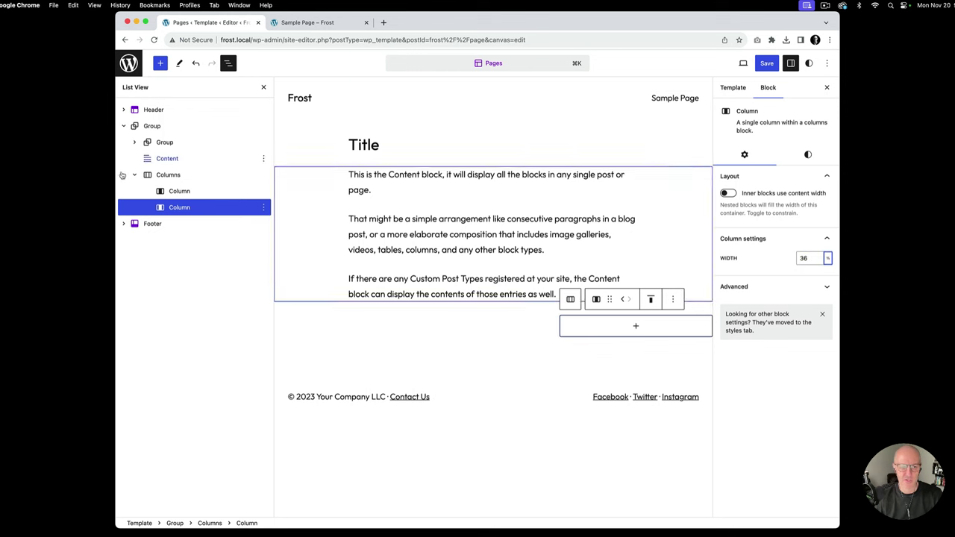
- Make the outer Group's inner blocks use content width and set its content and wide widths to 1080 px
left_click(185, 191)
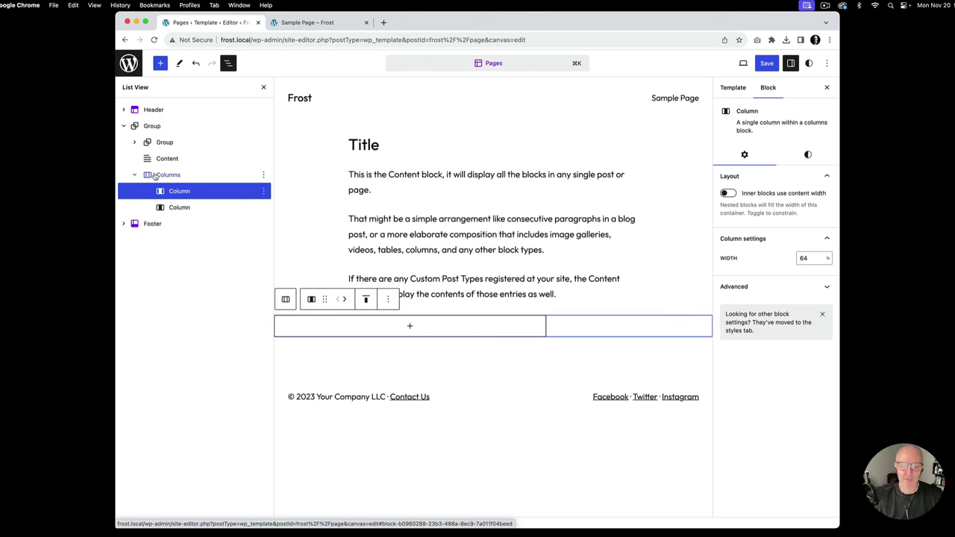
left_click(150, 127)
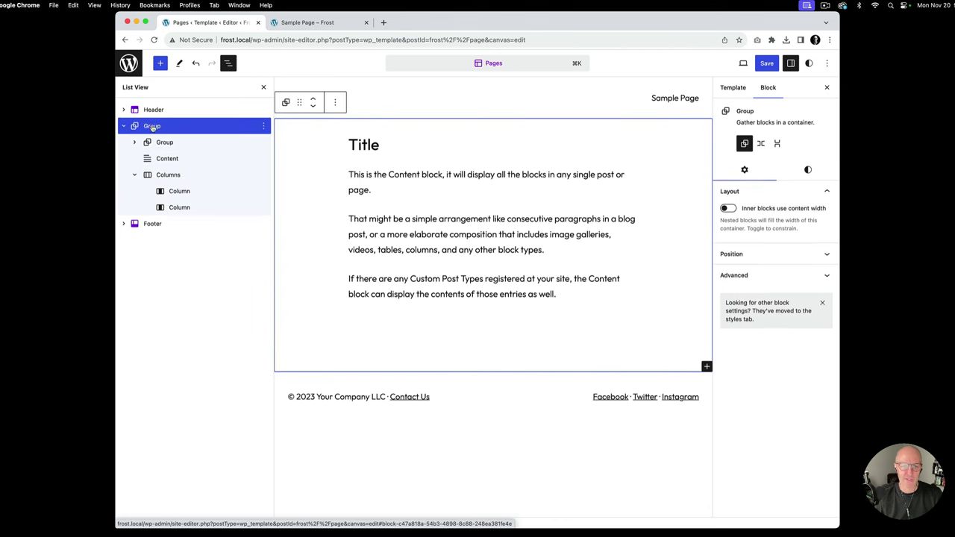
left_click(787, 210)
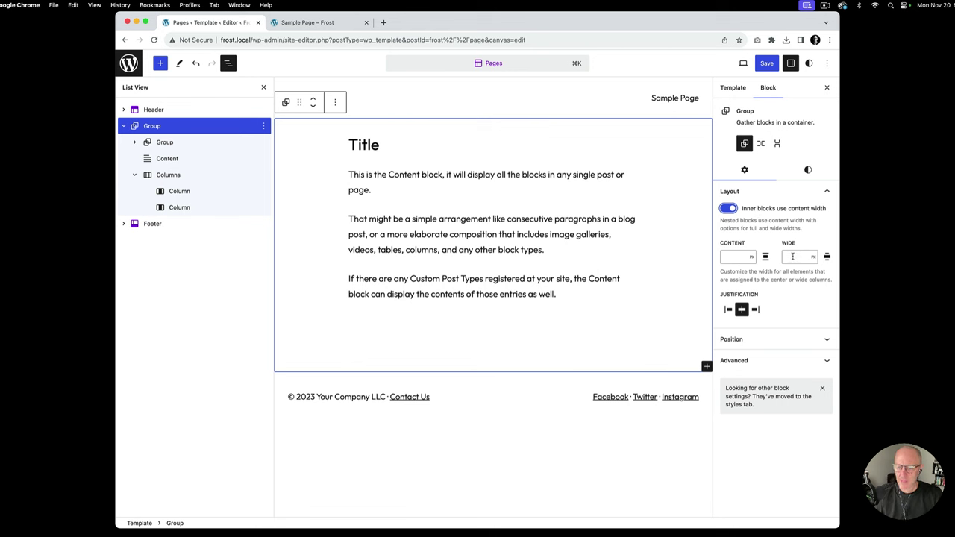
left_click(792, 257)
type("11080")
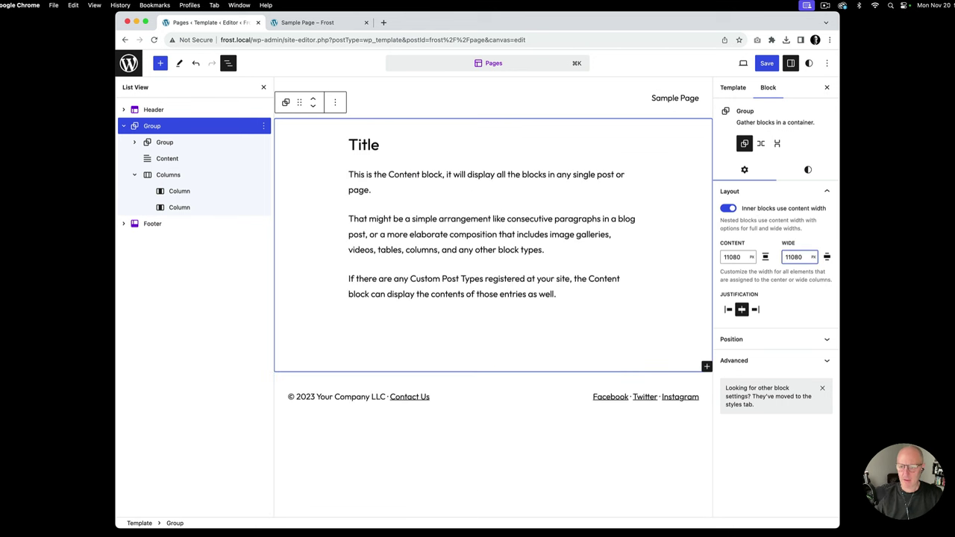
key("BackSpace")
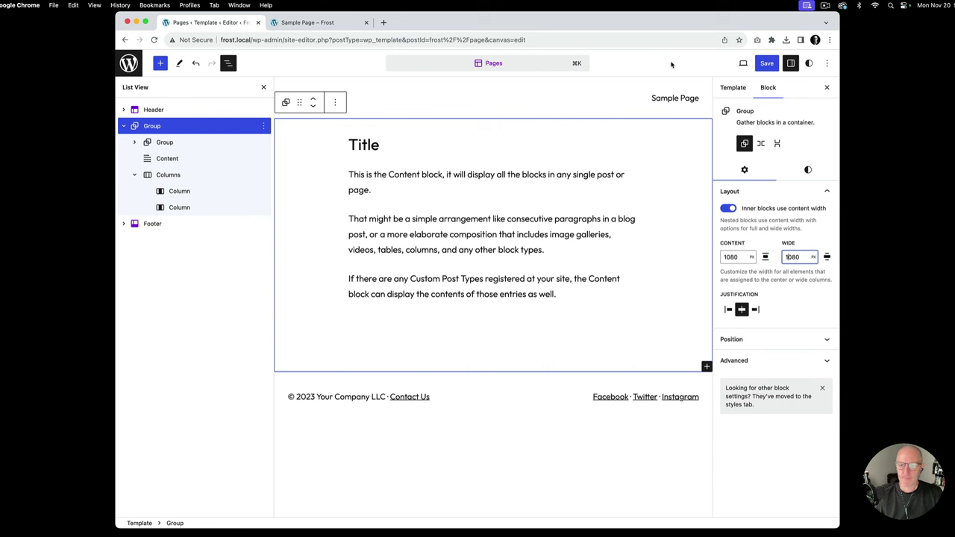
- Move the title Group and the Content block together into the first column of the Columns block
left_click(169, 146)
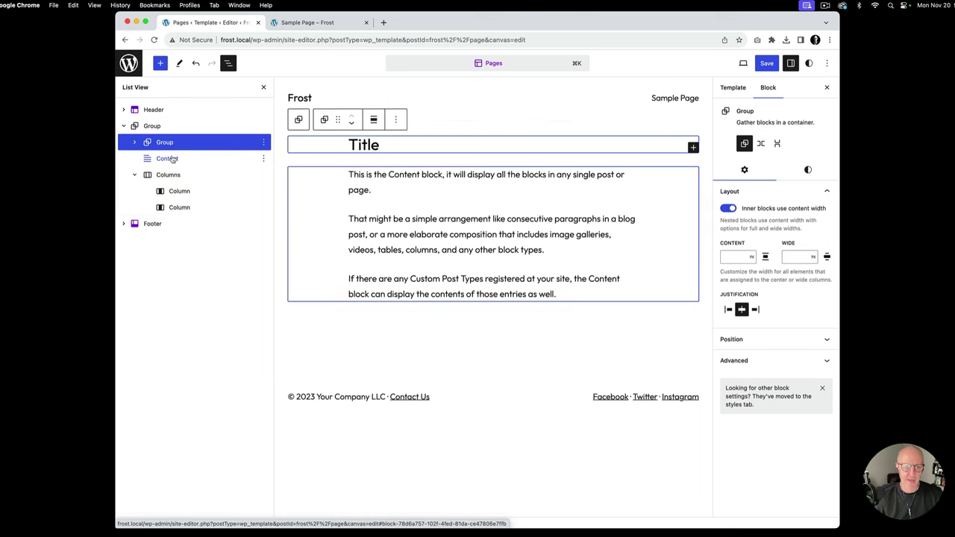
left_click(168, 159, "shift")
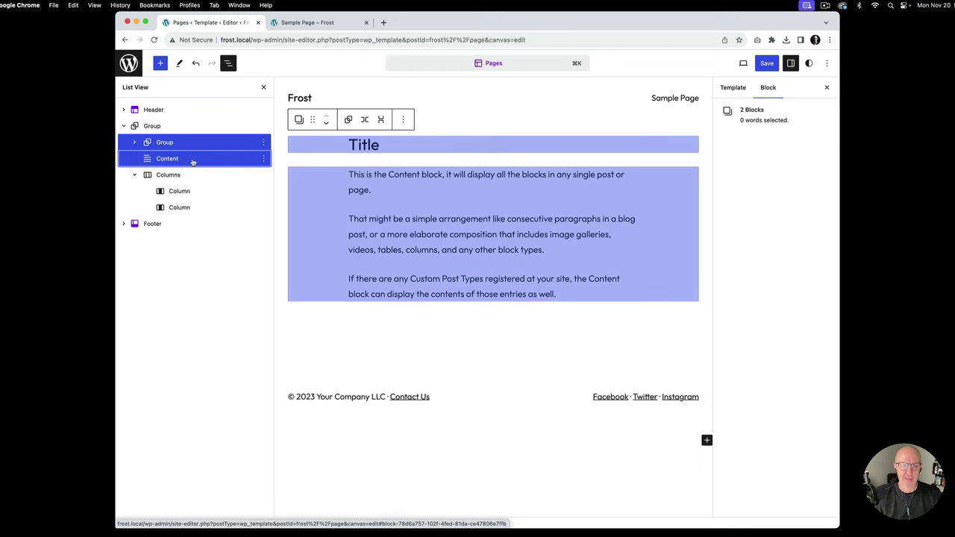
mouse_move(195, 159)
left_mouse_down()
mouse_move(194, 192)
mouse_move(186, 193)
mouse_move(181, 161)
left_mouse_up()
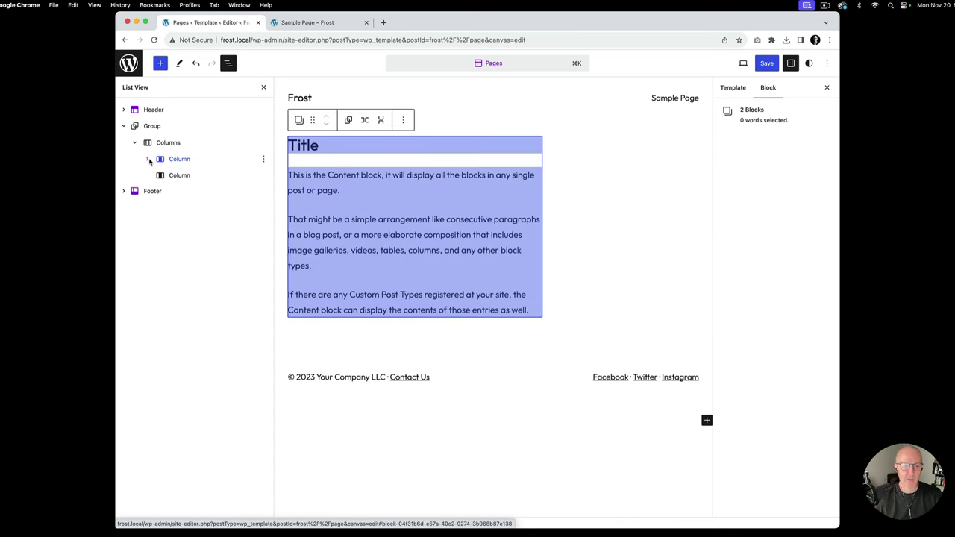
left_click(149, 161)
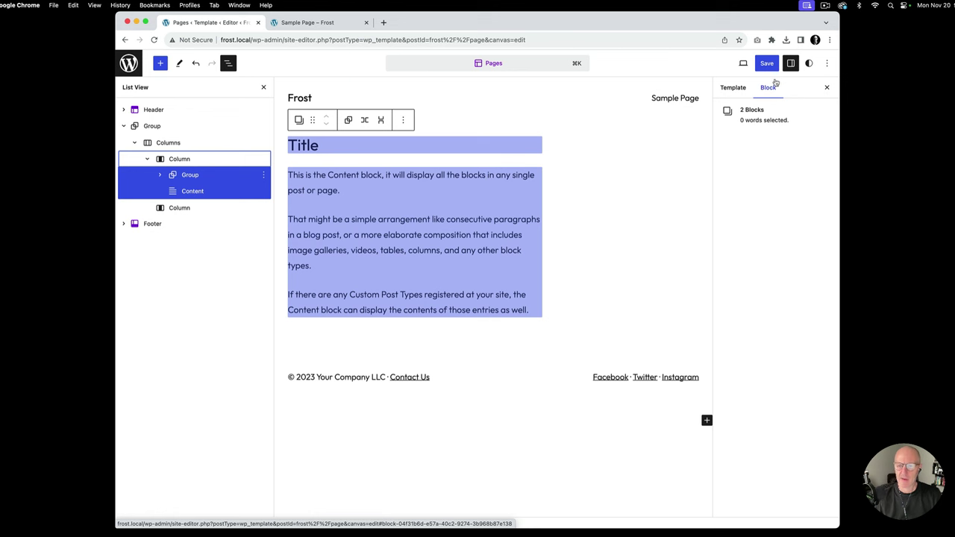
- Save the layout changes to the Pages template
left_click(765, 65)
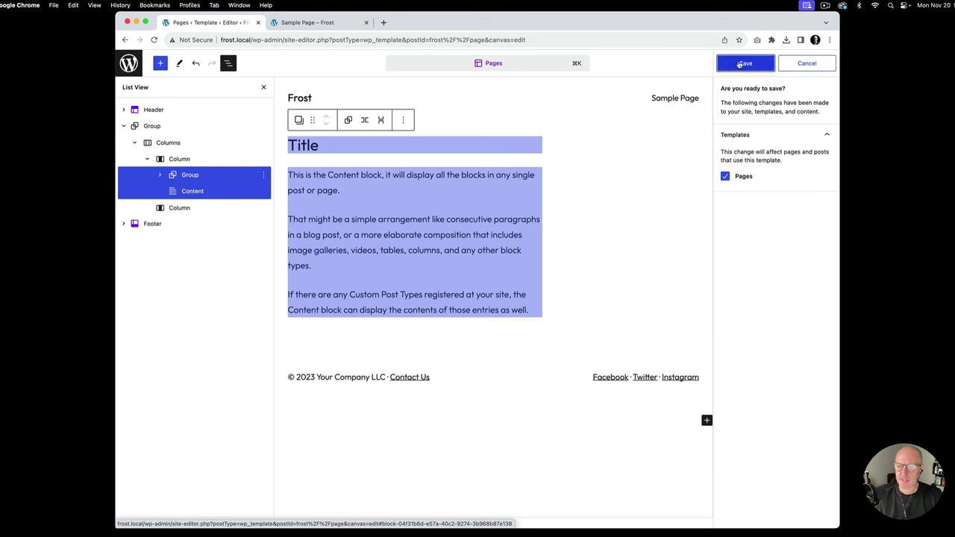
left_click(327, 23)
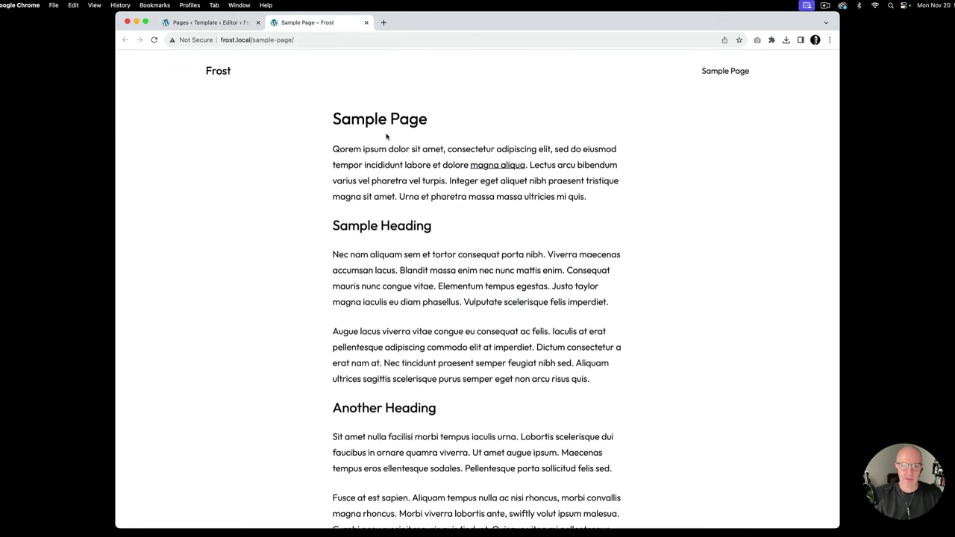
left_click(209, 22)
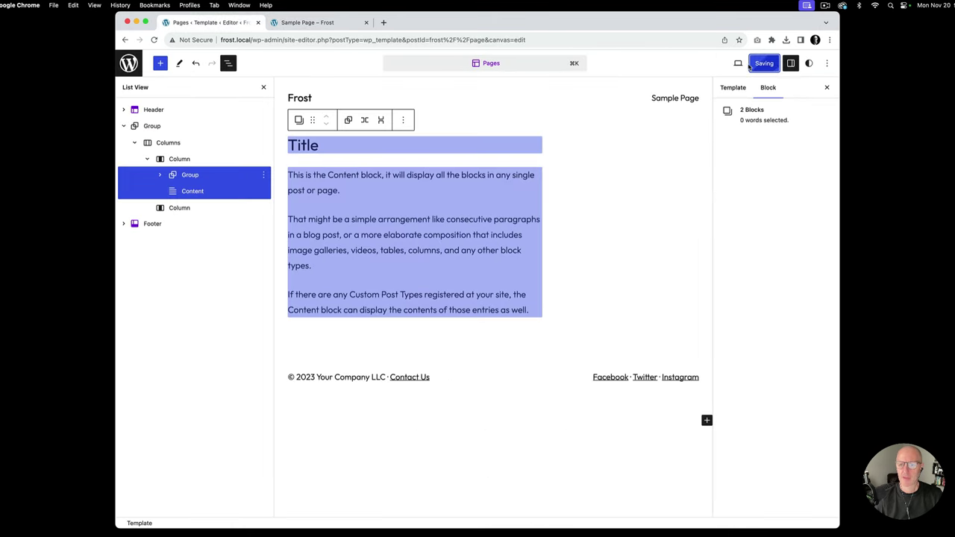
- View the updated Sample Page on the site and inspect its title and columns in the developer tools
left_click(319, 24)
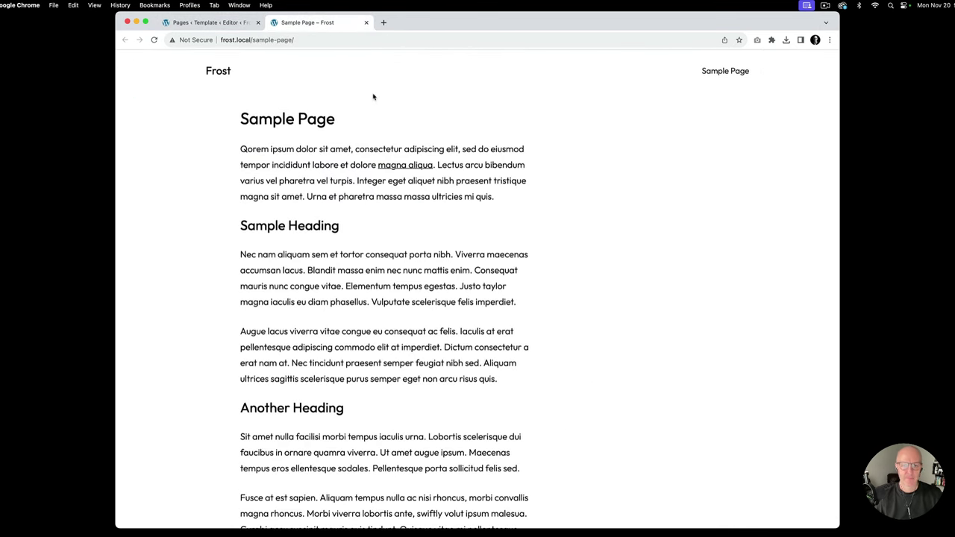
right_click(493, 128)
left_click(525, 262)
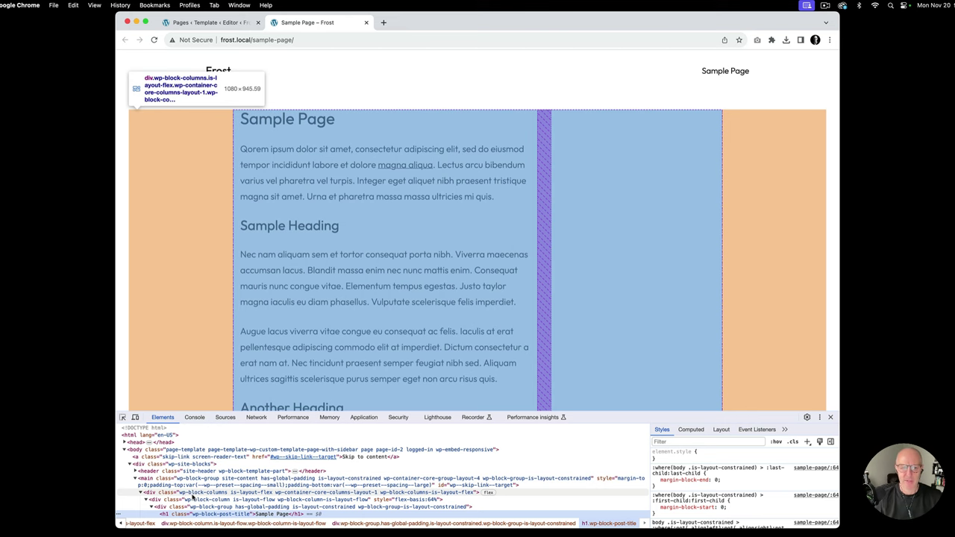
- Set the horizontal block spacing of the template's Columns block to Large and save the Pages template
left_click(217, 22)
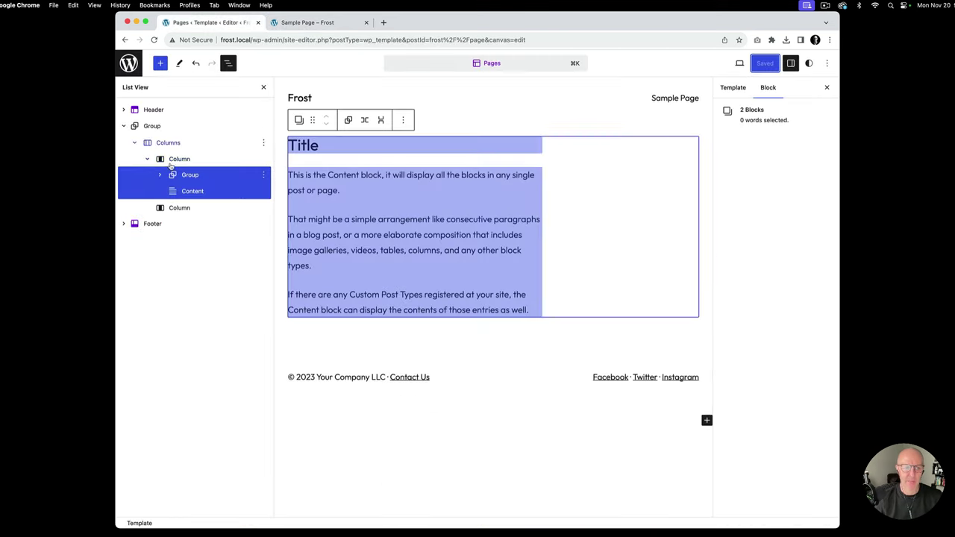
left_click(240, 144)
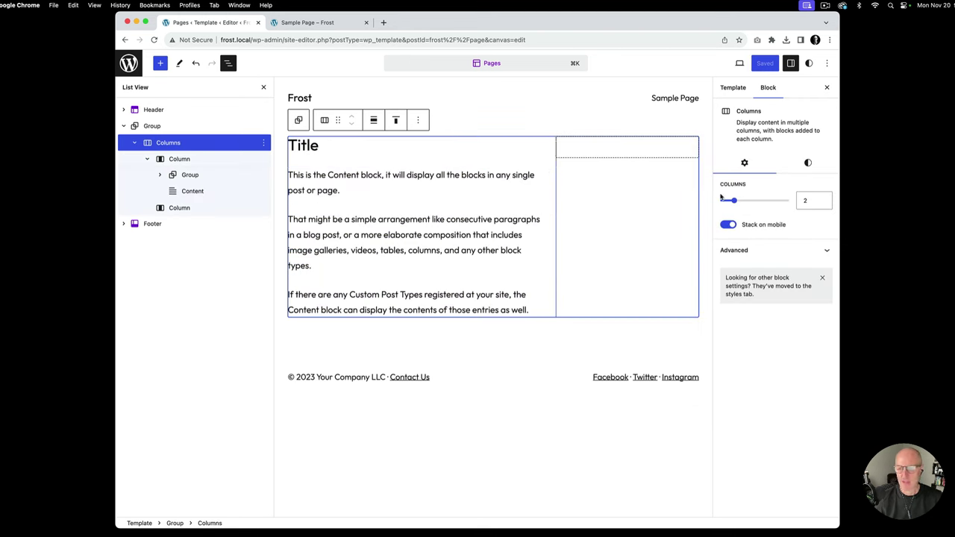
left_click(807, 165)
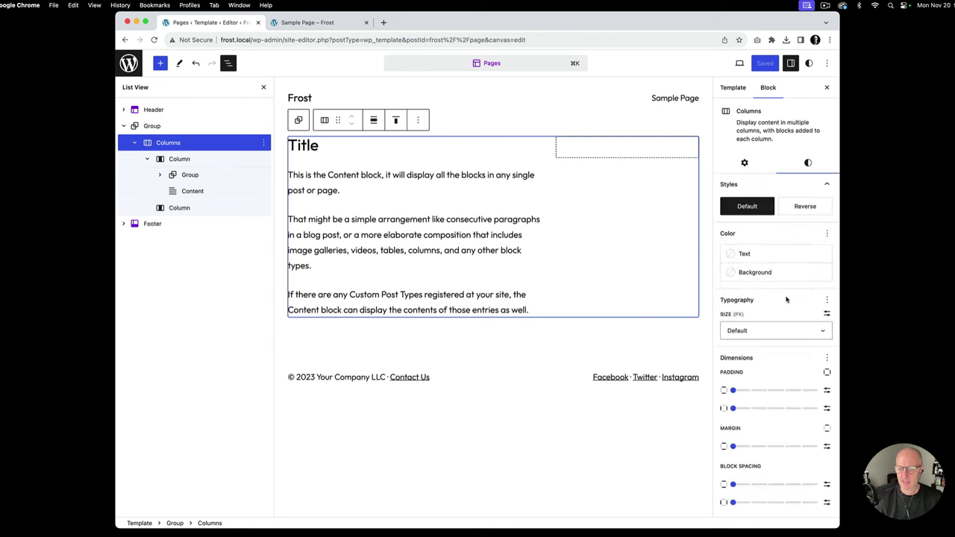
scroll(783, 306, "down", 2)
left_click_drag(733, 416, 800, 418)
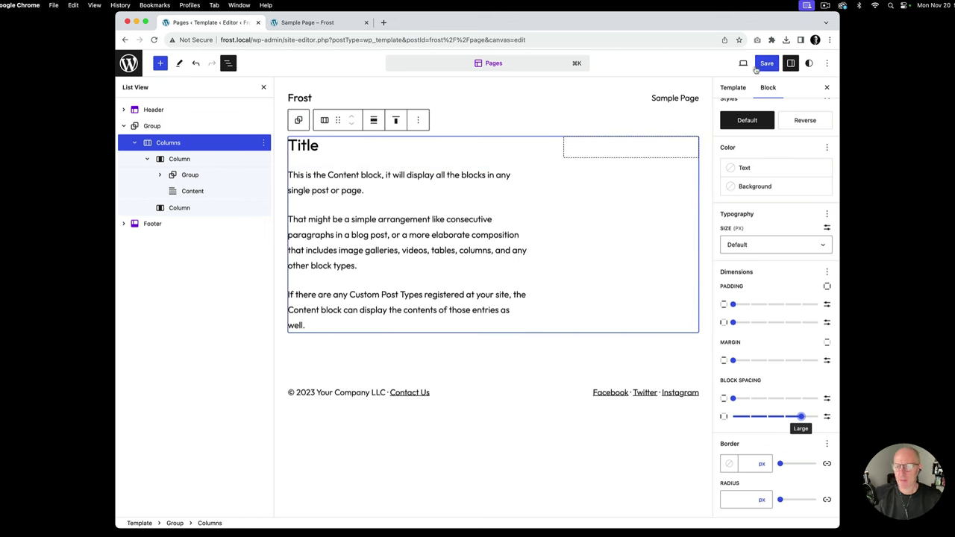
left_click(765, 63)
left_click(750, 64)
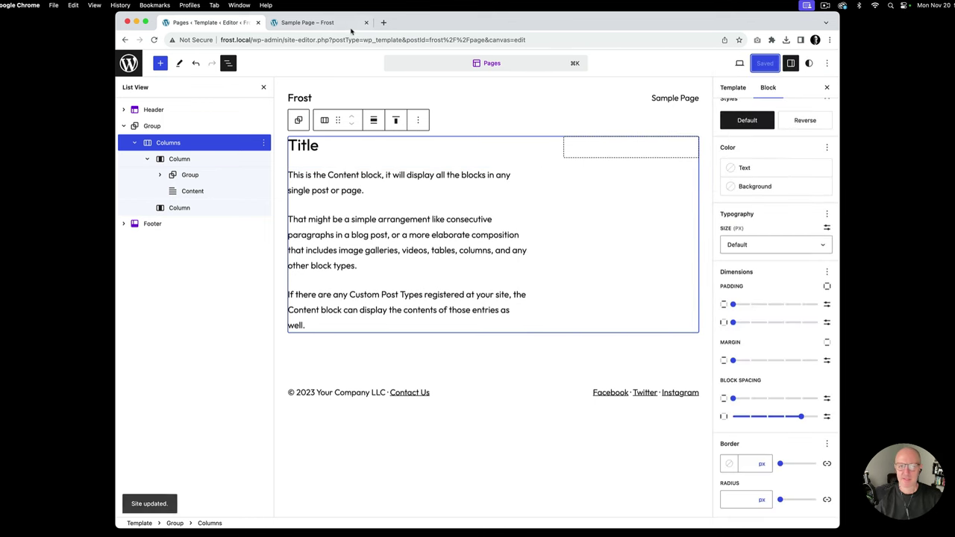
- Reload the Sample Page and check the new column spacing on the page and in its element markup
left_click(337, 24)
key("super+r")
scroll(261, 459, "down", 3)
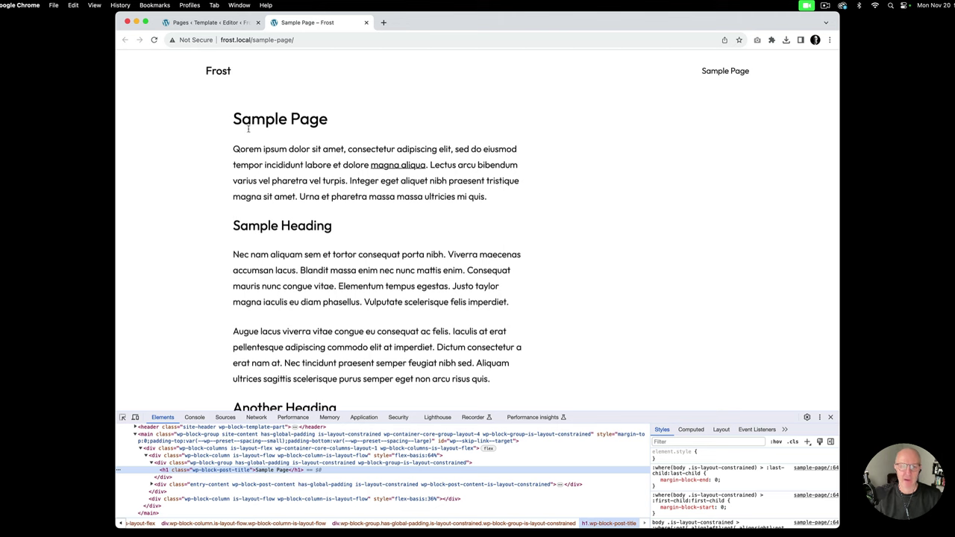
- Return to the Pages template in the editor and add the heading "About" in the empty 36% column
left_click(210, 22)
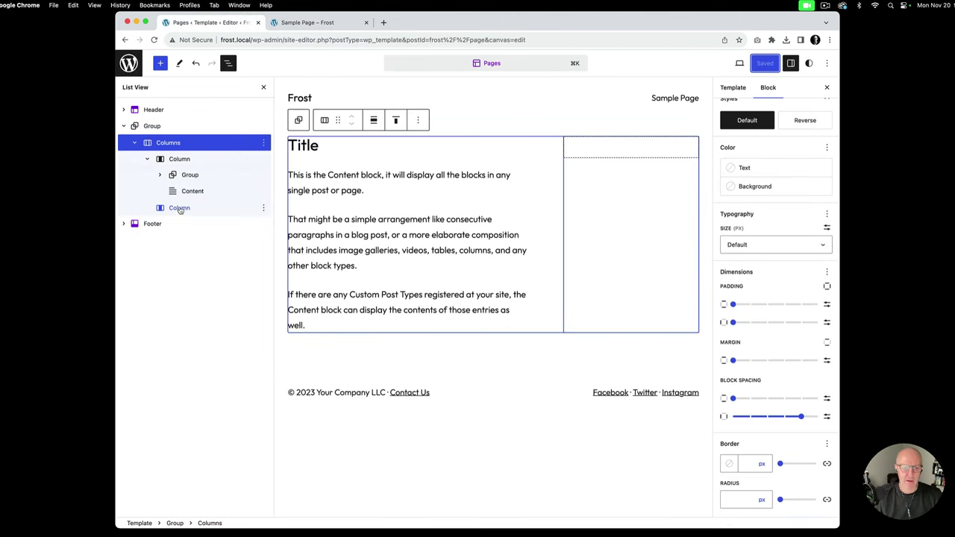
left_click(179, 208)
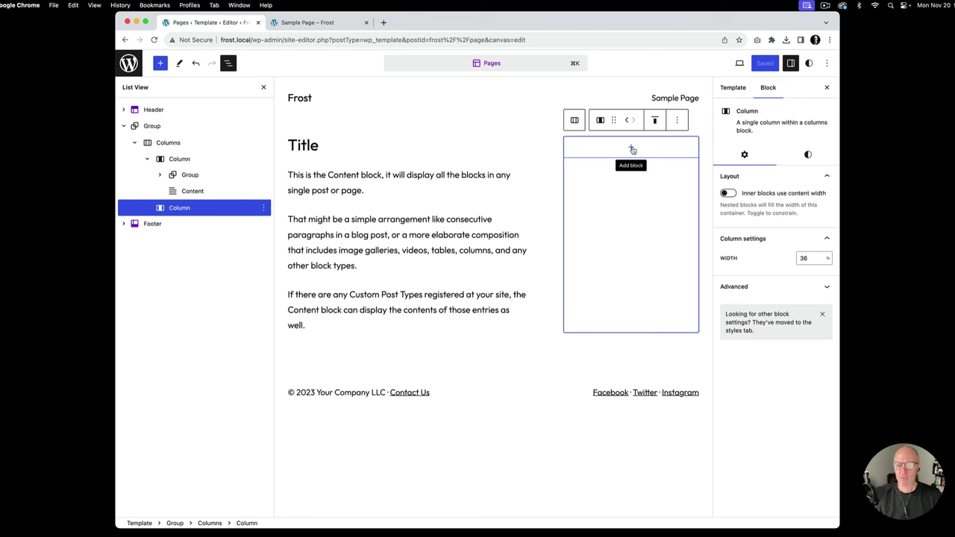
left_click(631, 150)
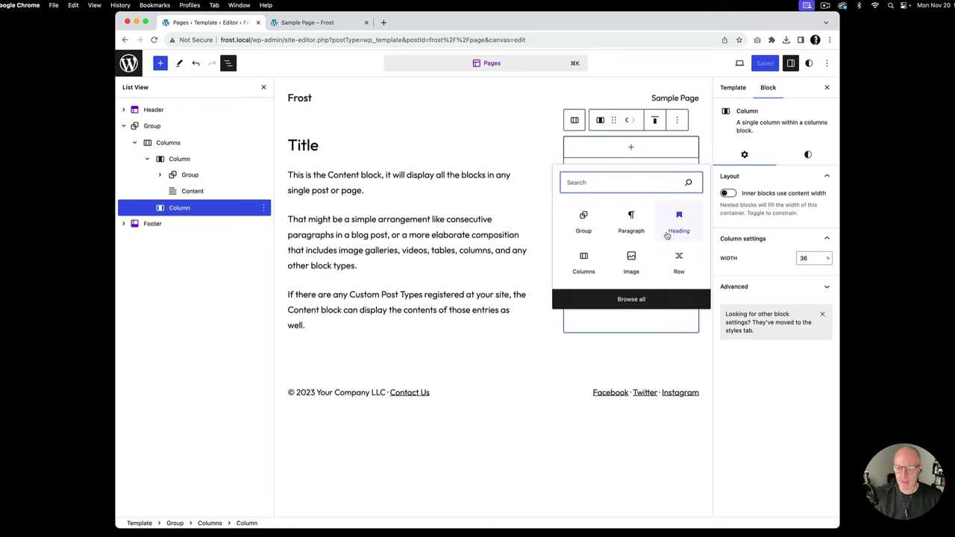
left_click(677, 224)
type("Abo")
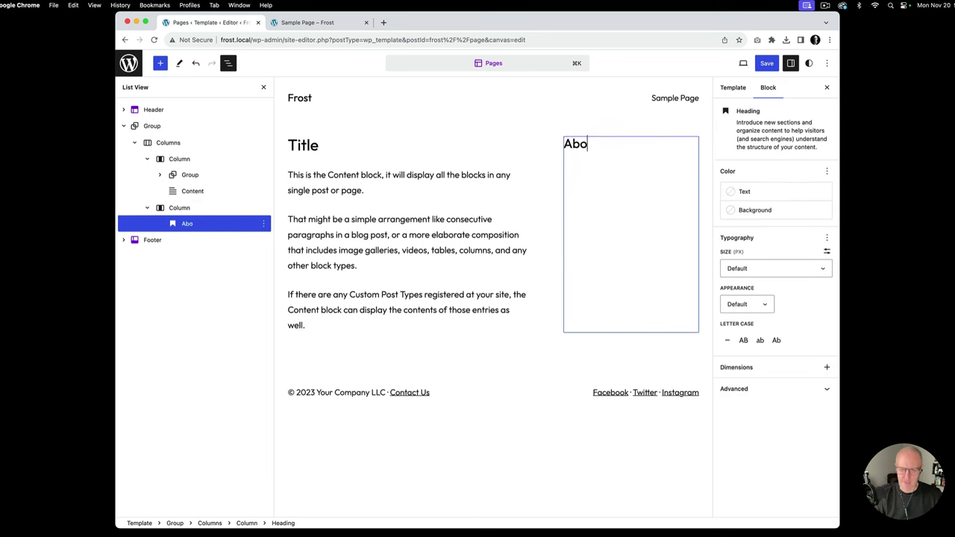
type("ut")
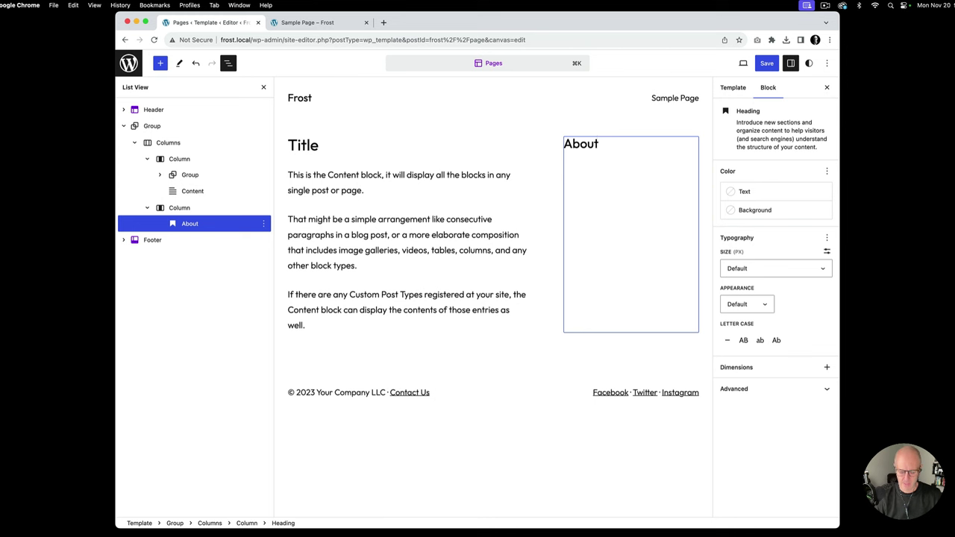
- Below the About heading, add the paragraph "With its clean, minimal design and powerful feature set, Frost enables agencies to build stylish and sophisticated WordPress websites."
key("Return")
type("With its clean, minimal design and powerful feature set, Frost enables agencies to build stylish and sophisticated WordPress websites.")
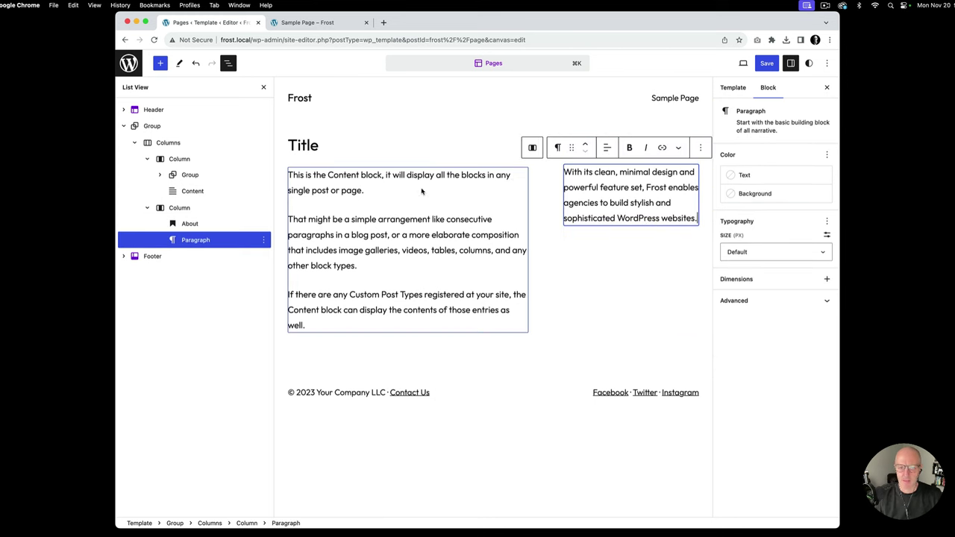
left_click(416, 221)
- Change the About heading in the sidebar column to level H3
left_click(588, 144)
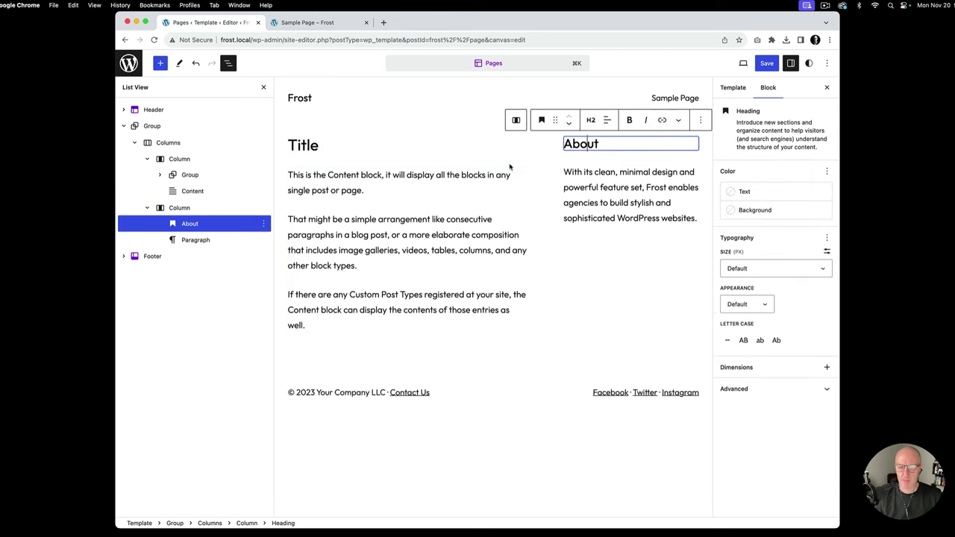
left_click(591, 121)
left_click(595, 181)
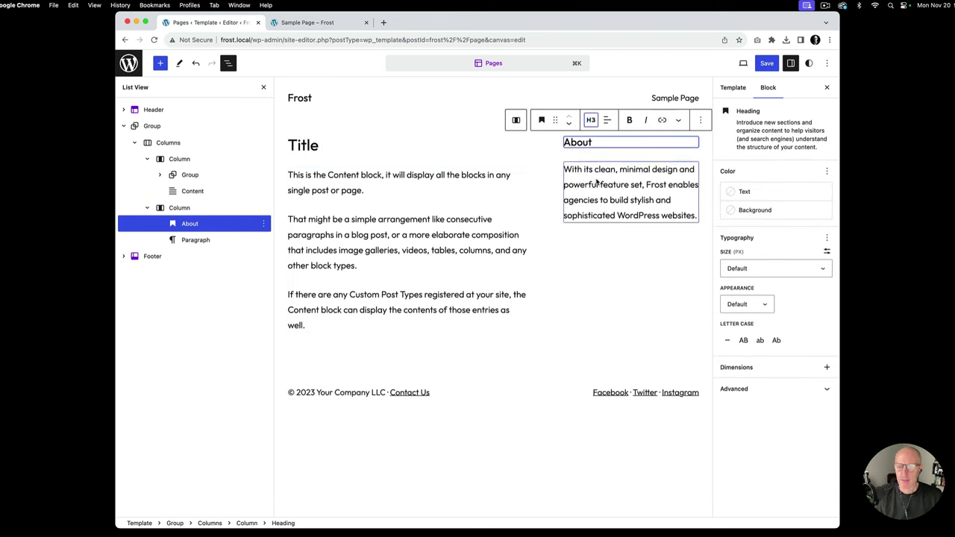
- Group the About heading with its paragraph and set the group's block spacing to xSmall
left_click(189, 224)
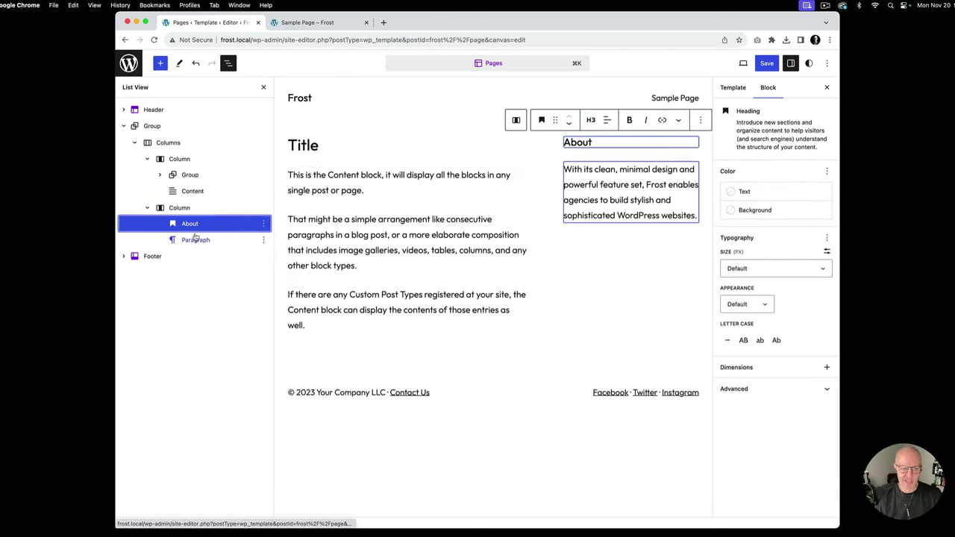
left_click(195, 240, "shift")
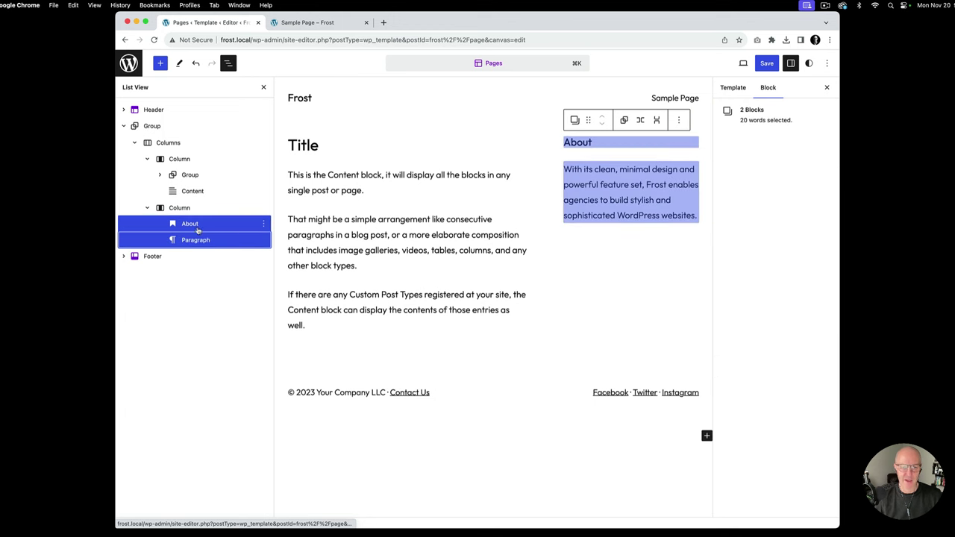
left_click(263, 224)
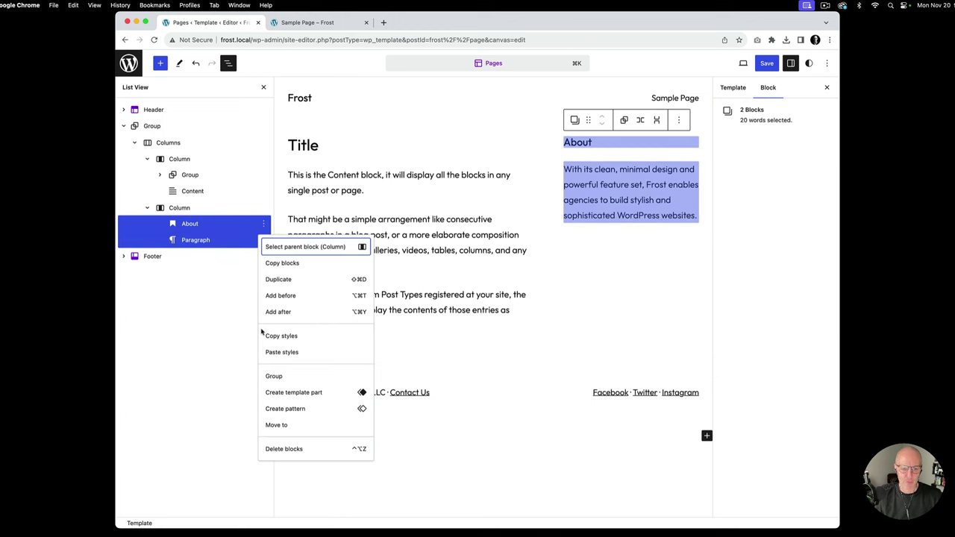
left_click(274, 378)
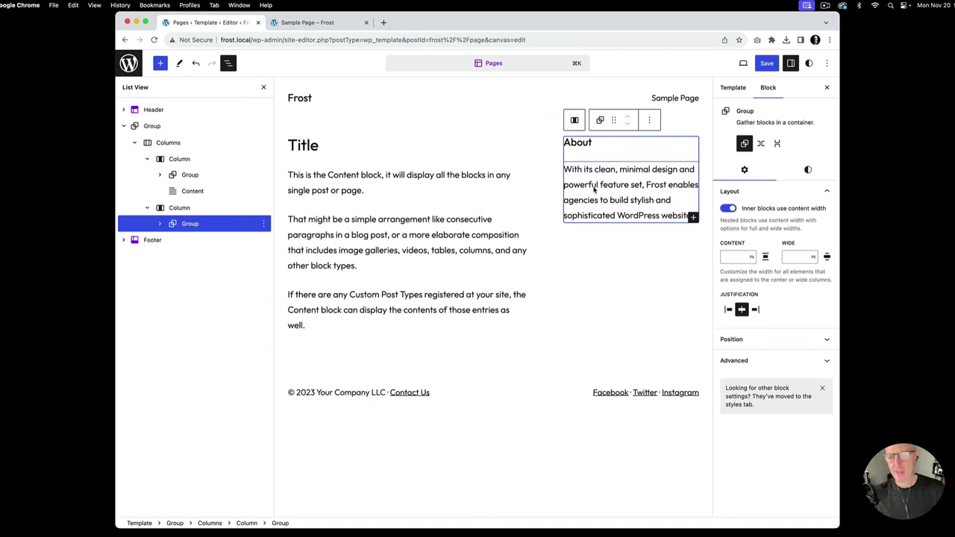
left_click(806, 172)
scroll(753, 343, "down", 3)
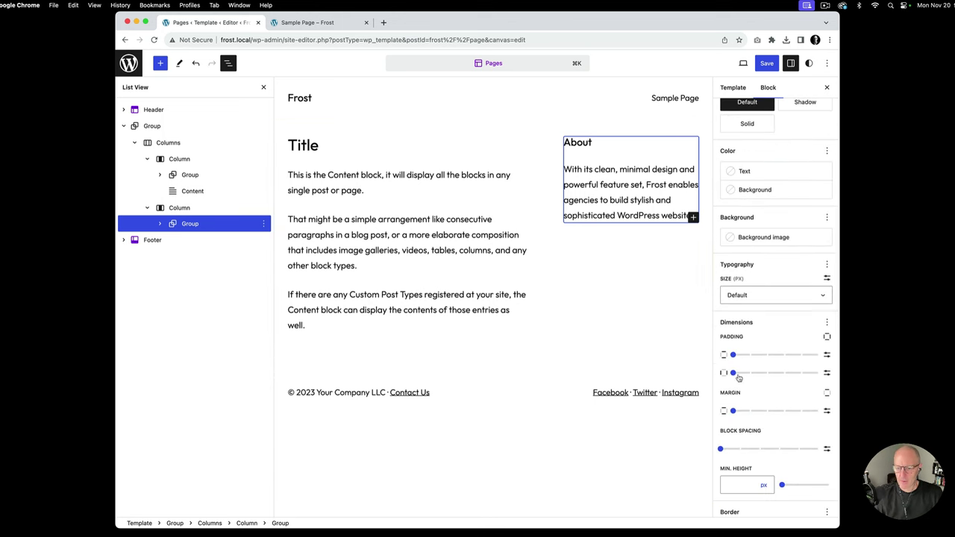
left_click_drag(721, 449, 738, 451)
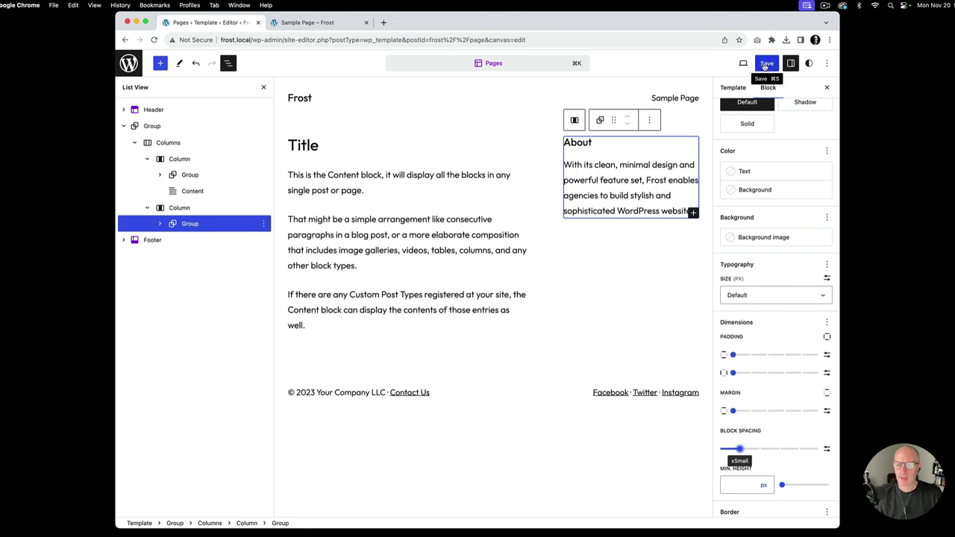
- Save the Pages template and view the About section in the sidebar of the Sample Page
left_click(764, 66)
left_click(754, 62)
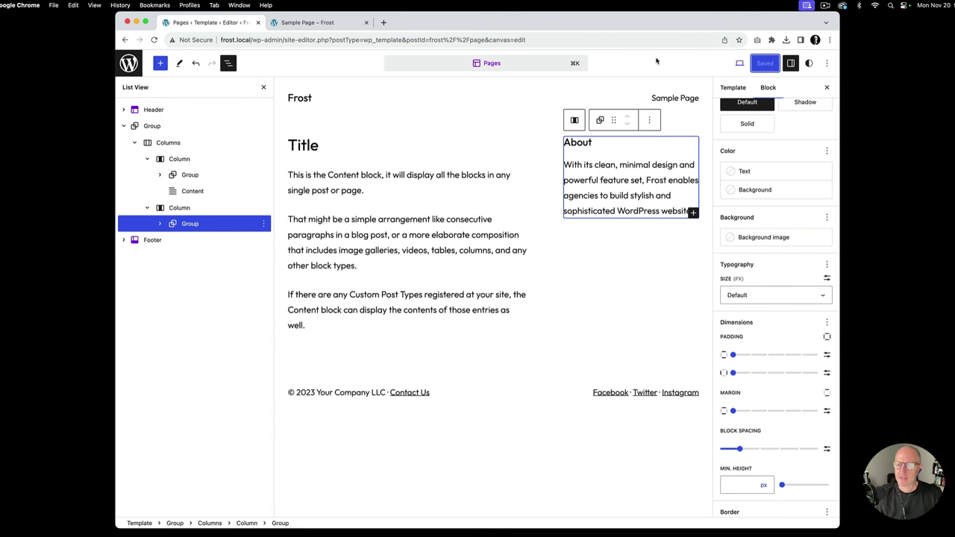
left_click(322, 22)
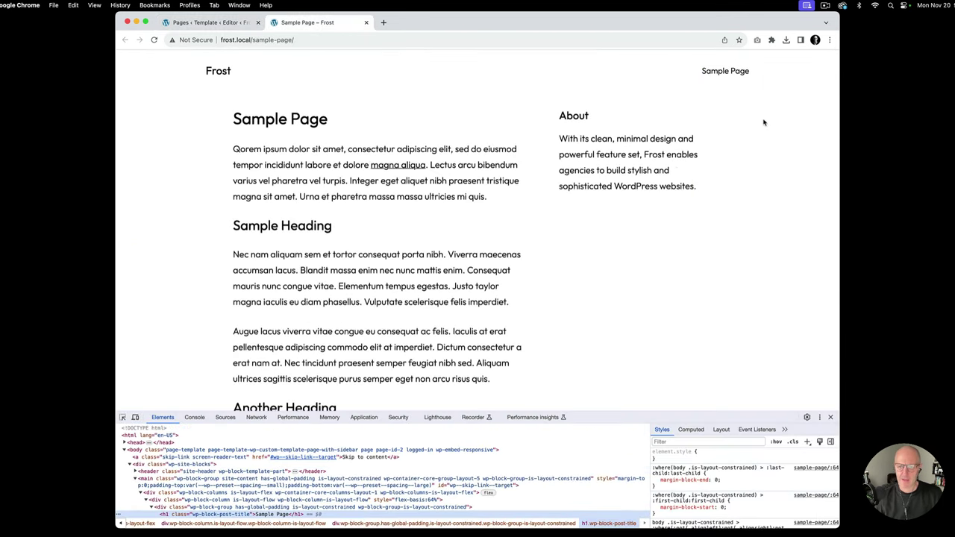
- Back in the template editor, add the heading "Recent Posts" below the About group in the sidebar column
left_click(213, 22)
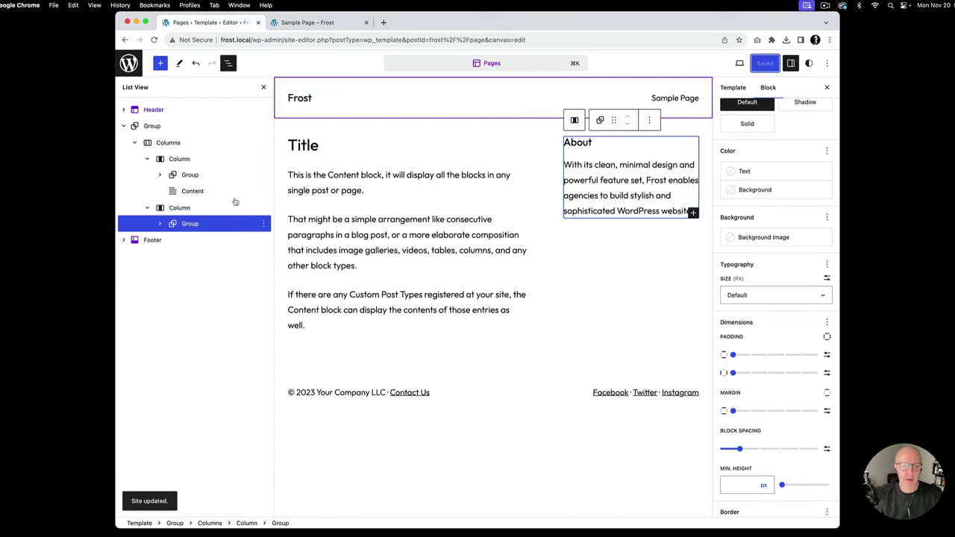
left_click(182, 210)
left_click(693, 326)
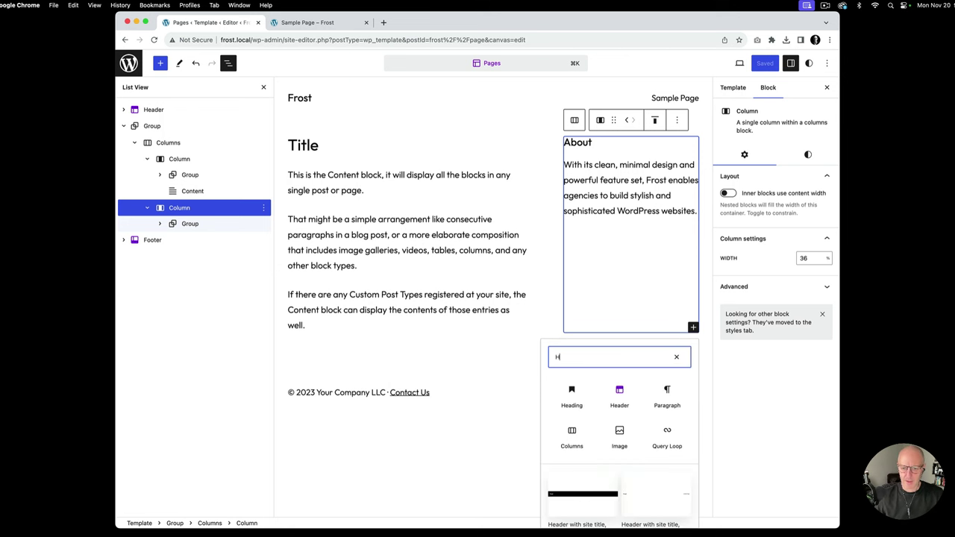
left_click(573, 396)
type("Re")
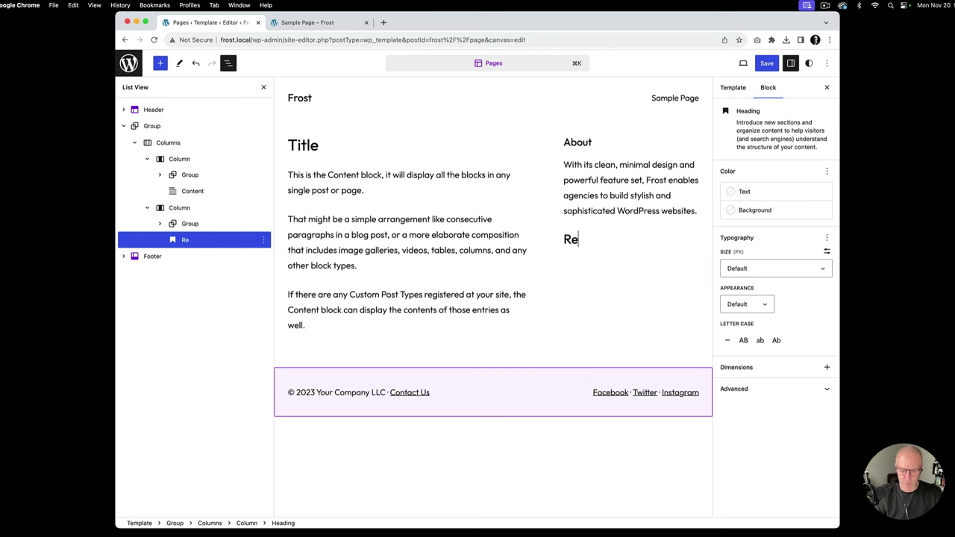
type("cent Posts")
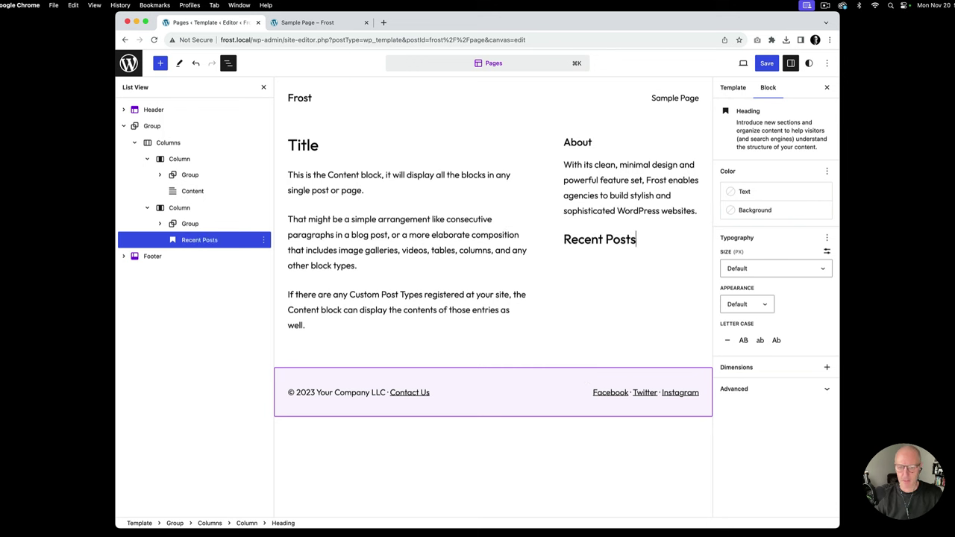
- Insert a Latest Posts block directly below the Recent Posts heading
key("Return")
type("/rec")
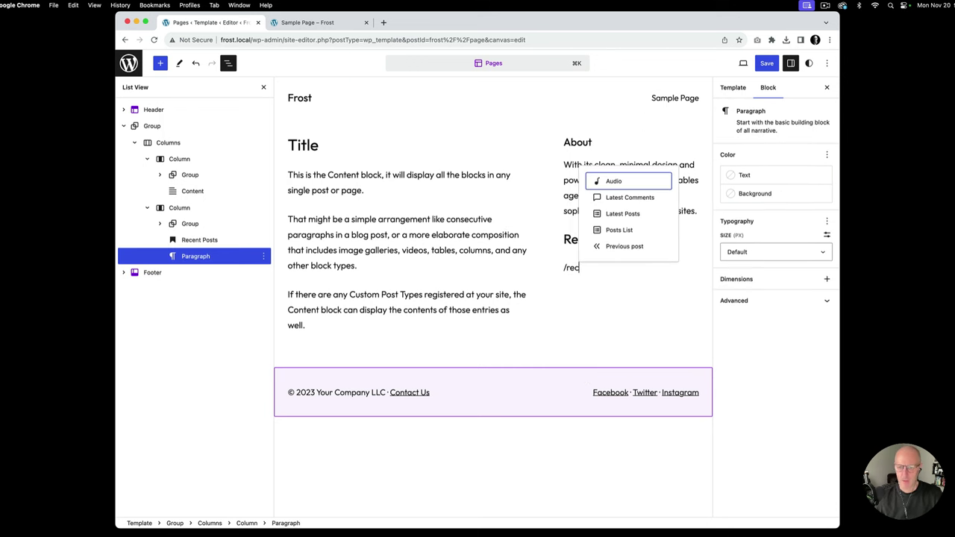
left_click(629, 215)
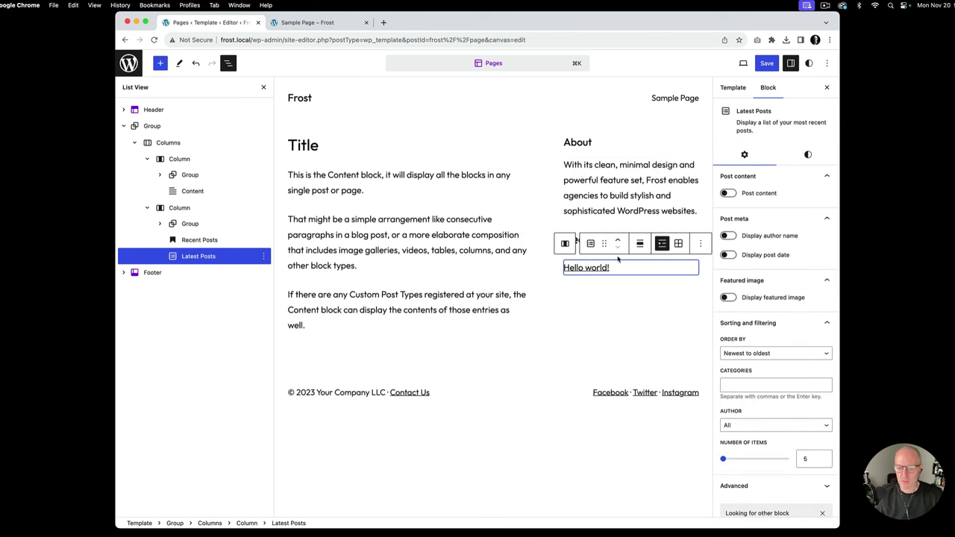
- Change the Recent Posts heading to level H3
left_click(601, 196)
left_click(606, 242)
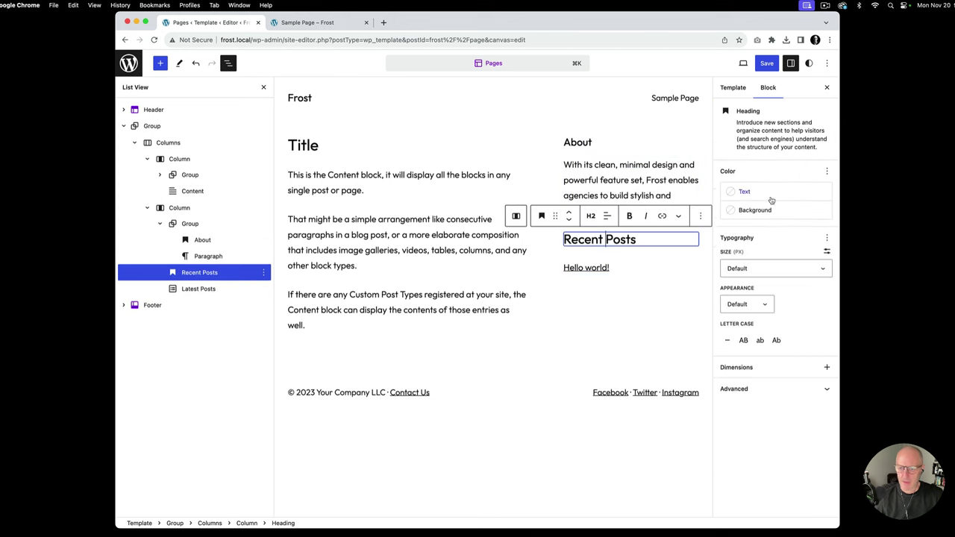
left_click(591, 217)
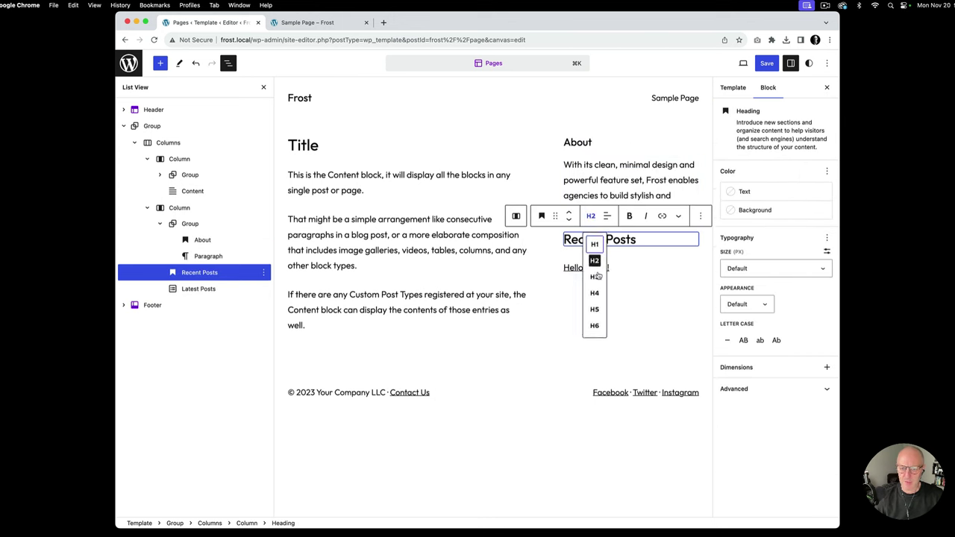
left_click(594, 277)
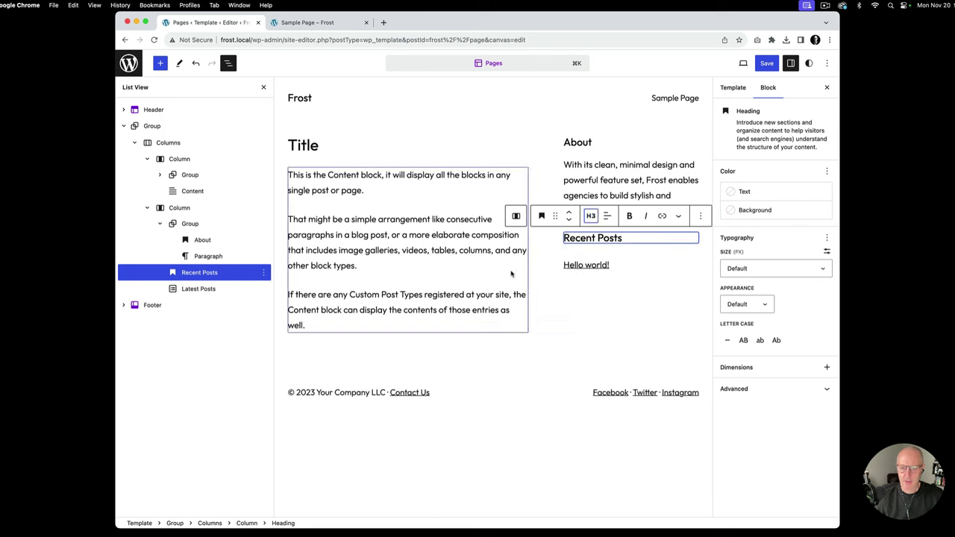
- Group the Recent Posts heading with the Latest Posts block and set the group's block spacing to xSmall
left_click(210, 291, "shift")
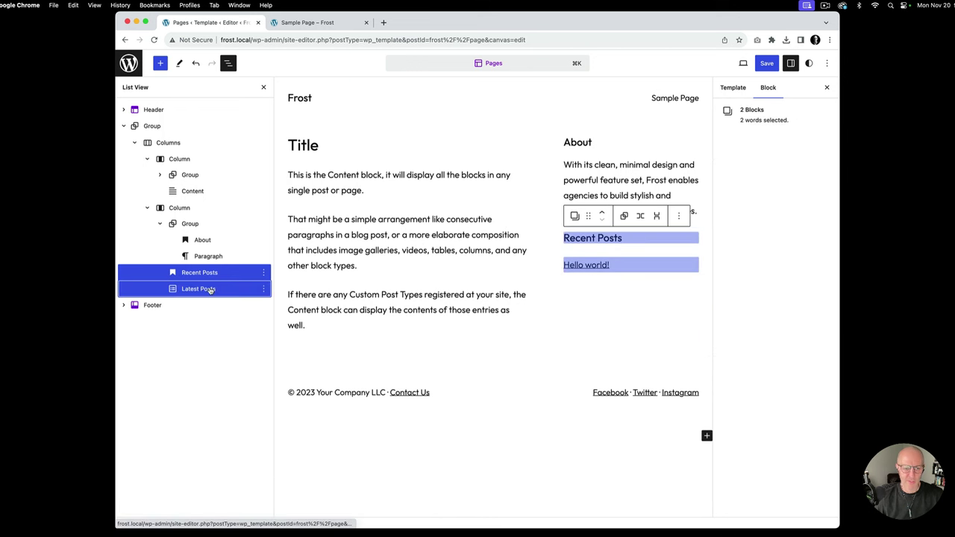
left_click(262, 275)
left_click(274, 425)
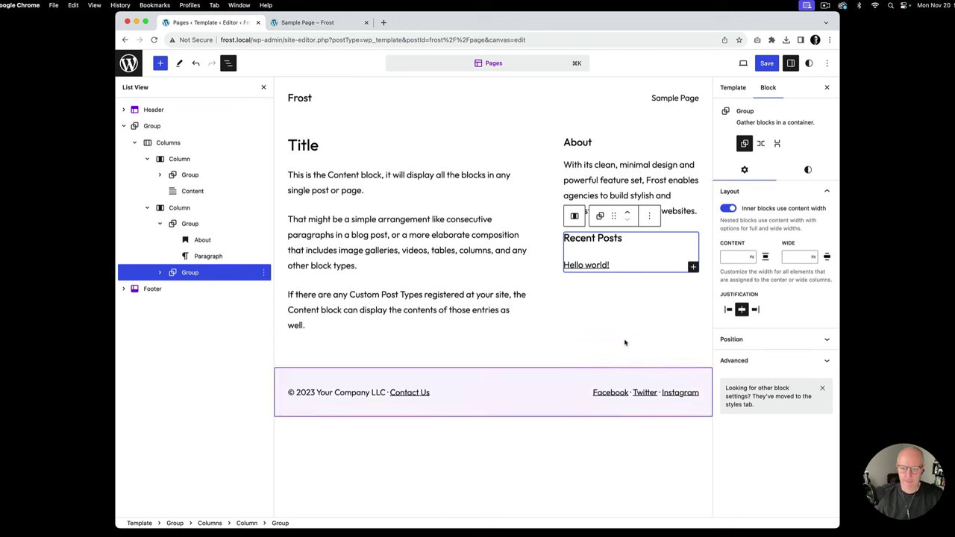
left_click(808, 169)
scroll(762, 470, "down", 1)
scroll(762, 470, "down", 3)
left_click(740, 466)
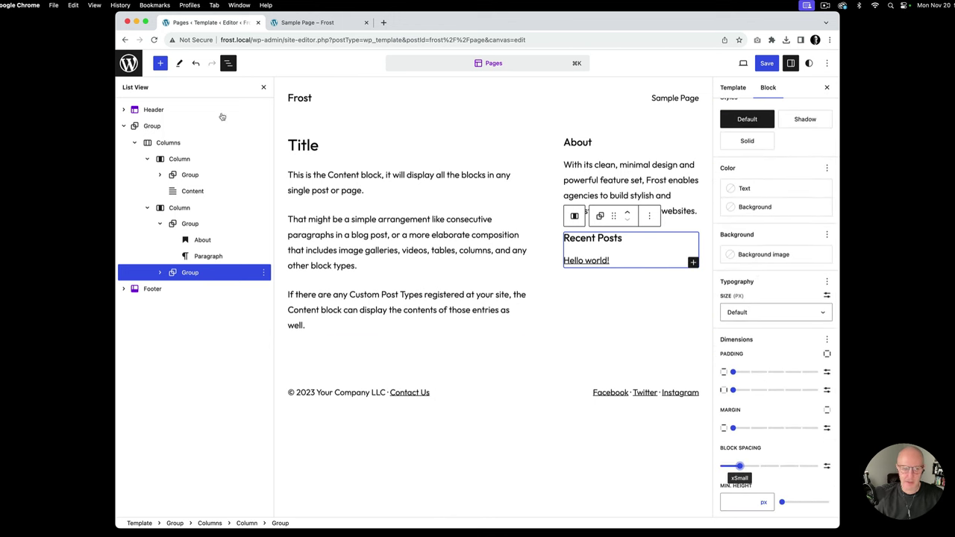
- Add the heading "Search" at the end of the sidebar column, below the Recent Posts group
left_click(169, 143)
left_click(679, 321)
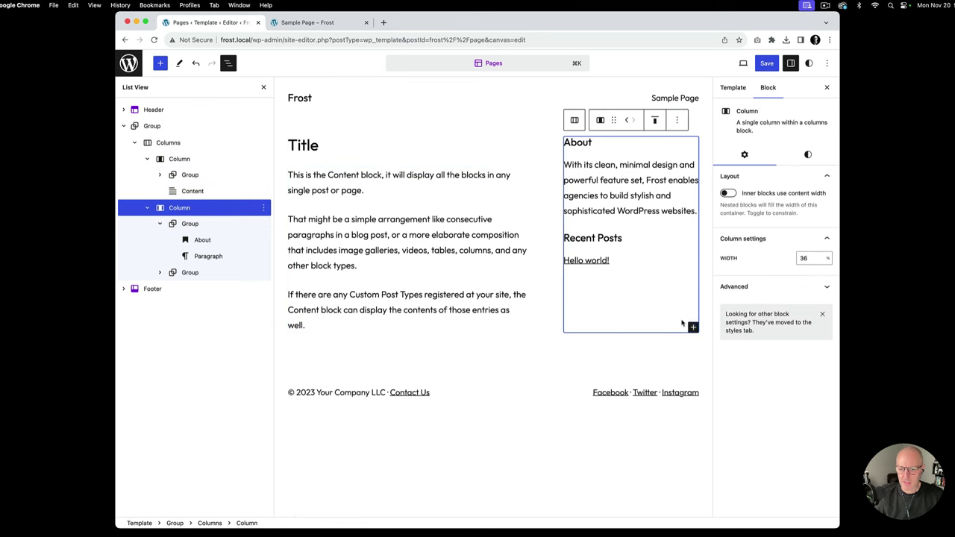
left_click(692, 327)
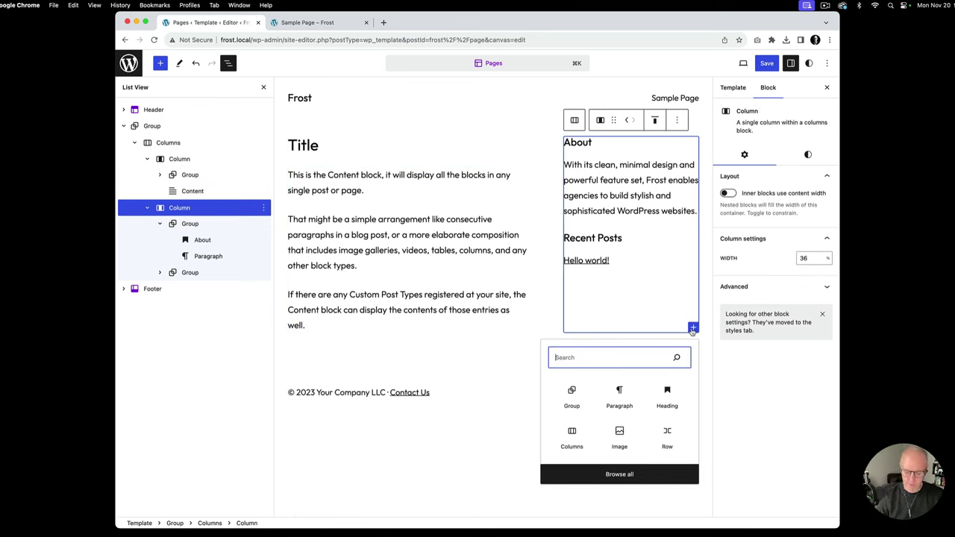
type("he")
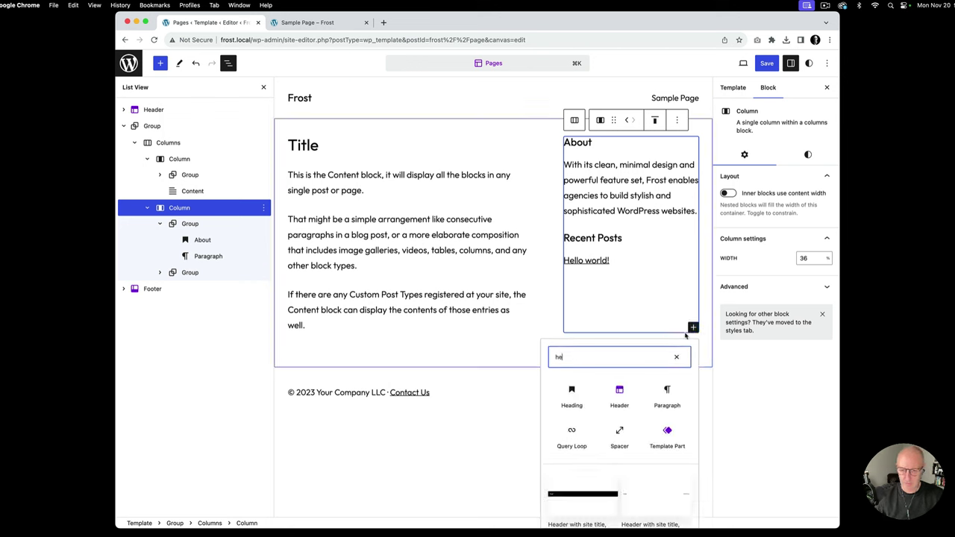
left_click(571, 397)
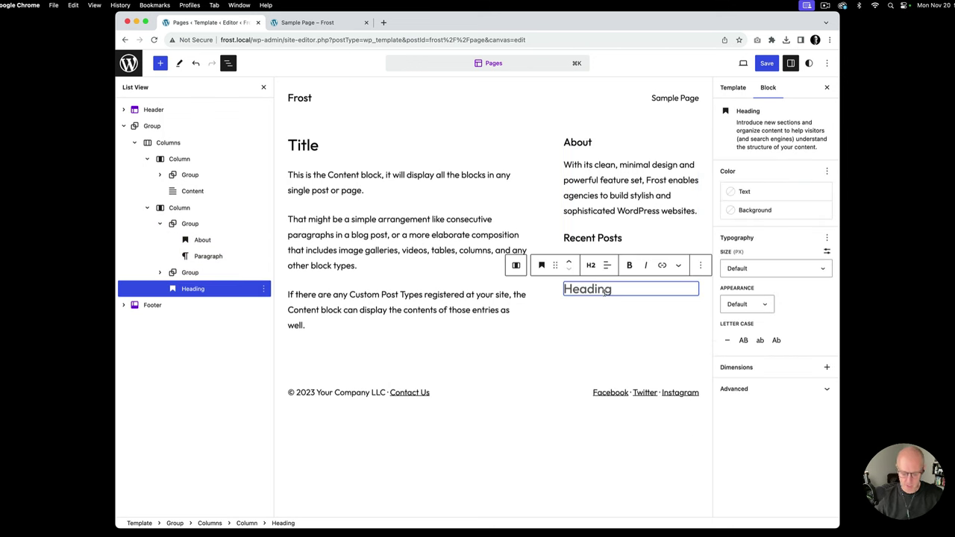
type("Search")
- Insert a Search block below the Search heading and hide the block's label
key("Return")
type("/sea")
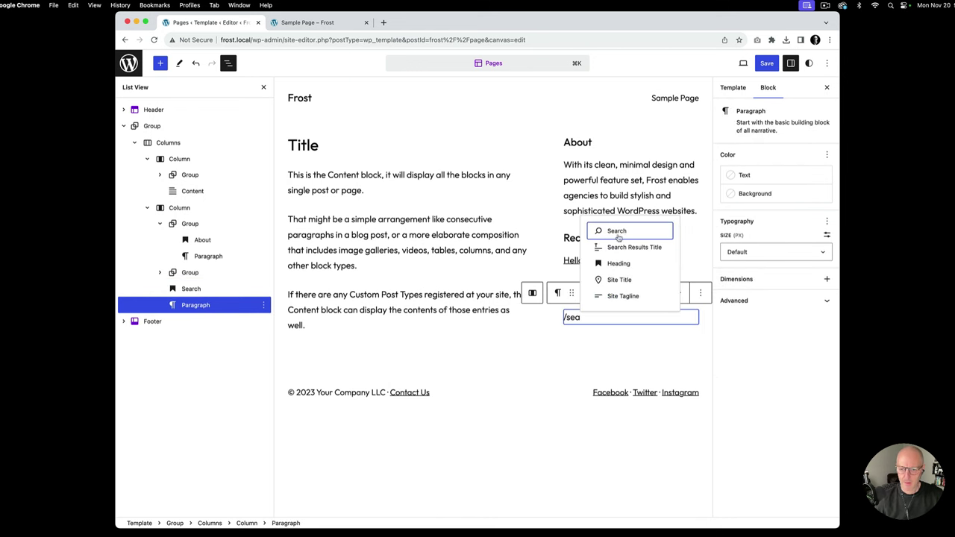
left_click(618, 233)
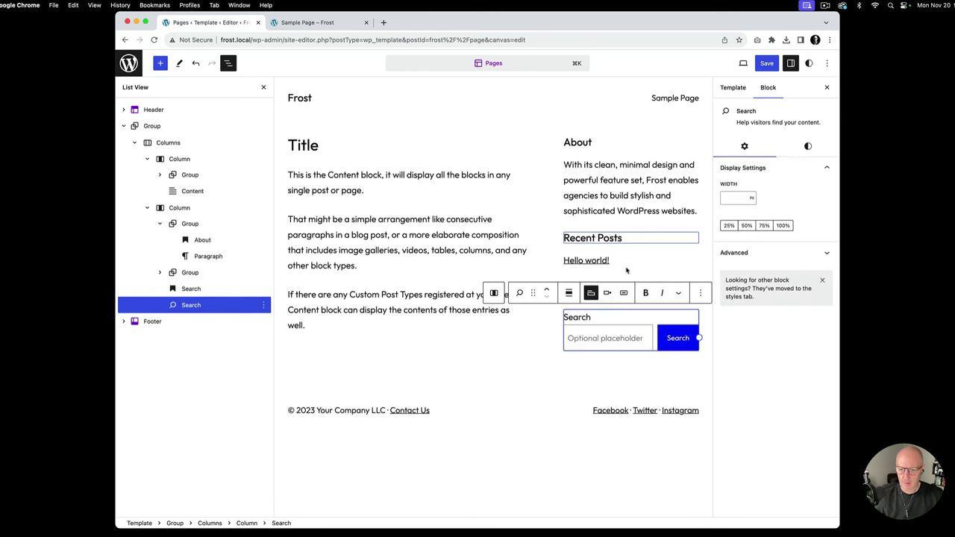
left_click(590, 293)
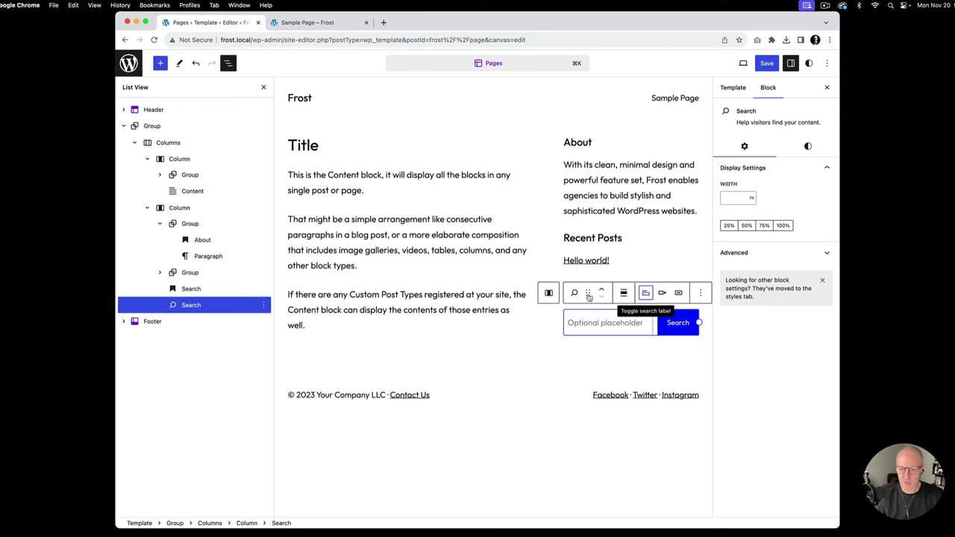
- Change the Search heading to level H3 and group it with the Search block below
left_click(220, 289)
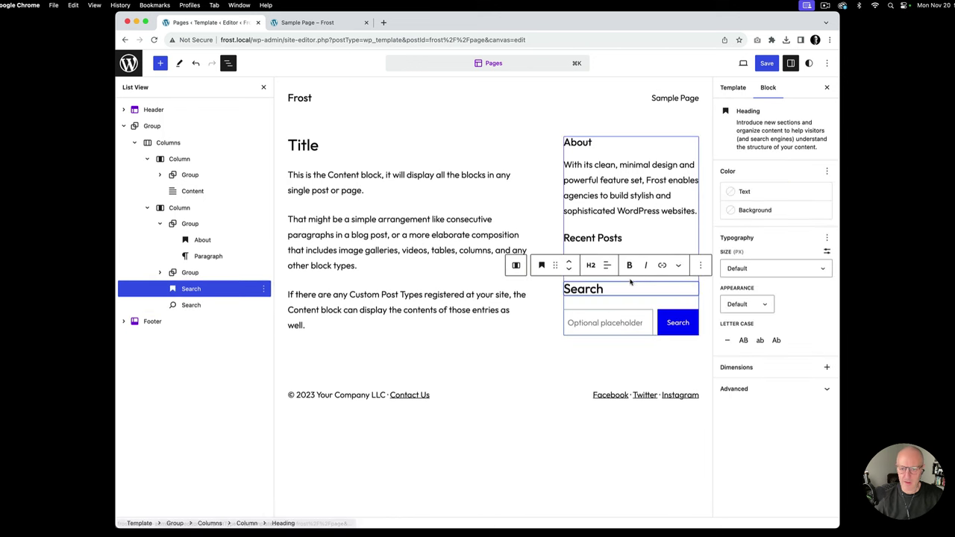
left_click(591, 265)
left_click(596, 326)
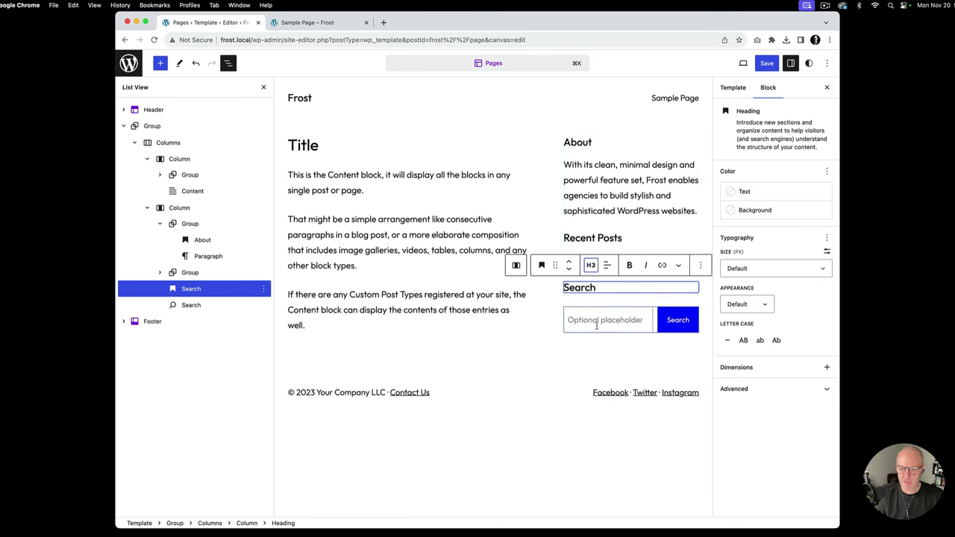
left_click(203, 305, "shift")
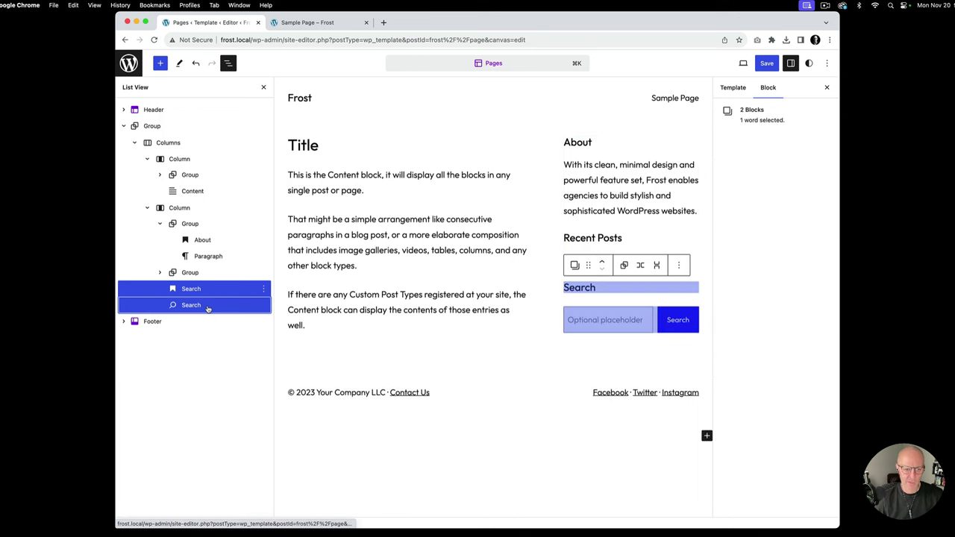
left_click(264, 289)
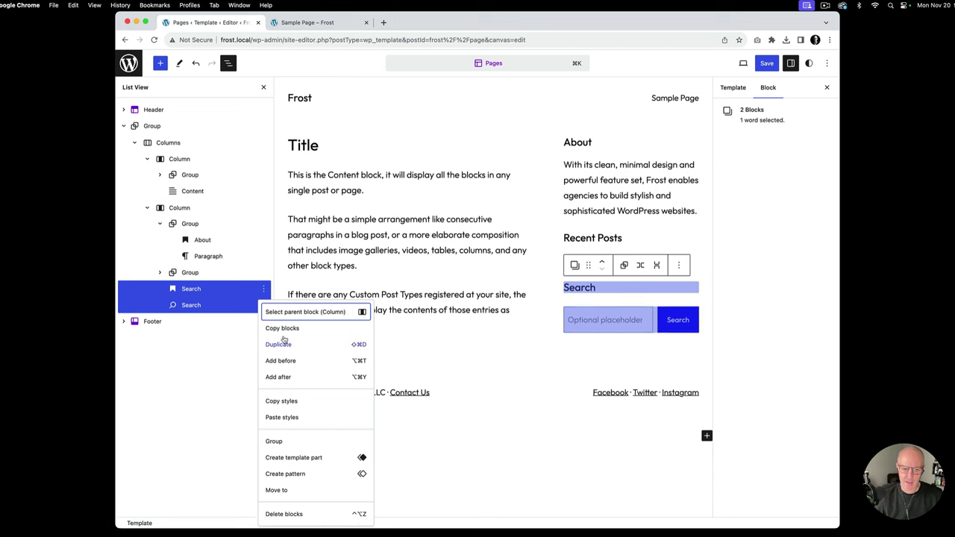
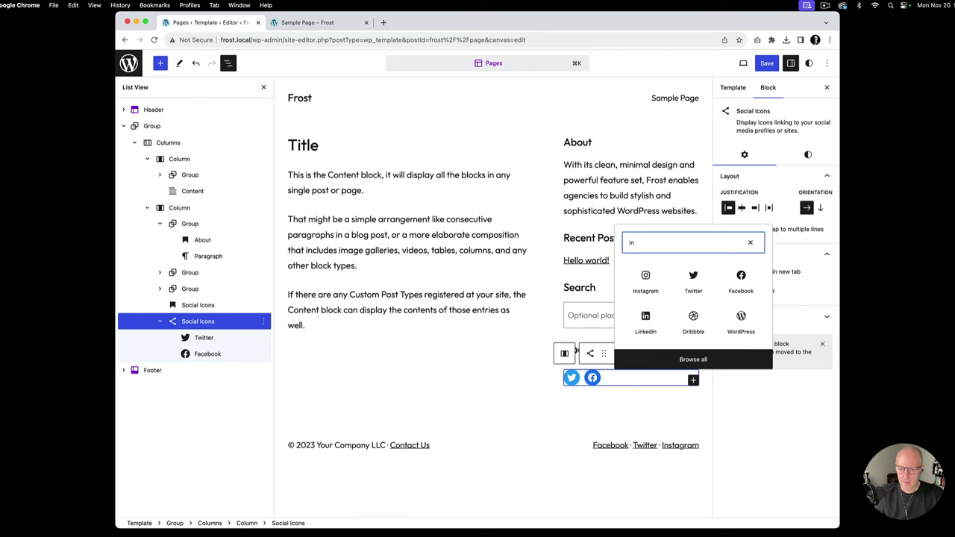
- Add Instagram and LinkedIn icons after the Facebook icon in the Social Icons block, leaving their addresses empty
left_click(645, 280)
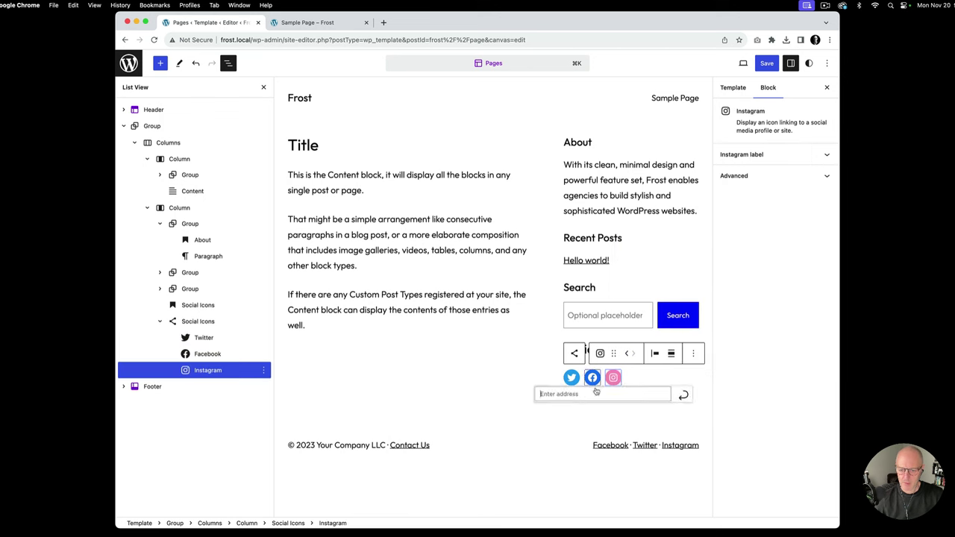
key("Escape")
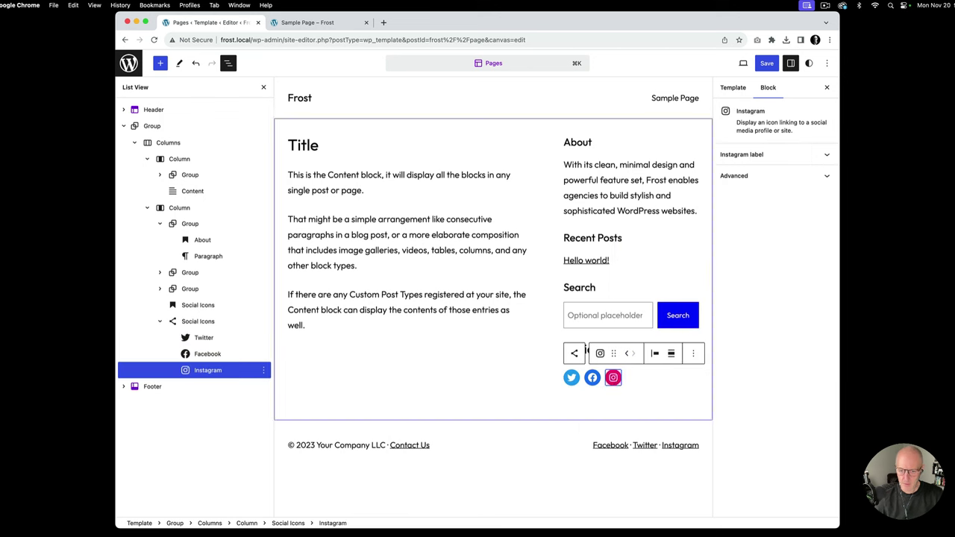
left_click(681, 379)
left_click(693, 380)
type("lin")
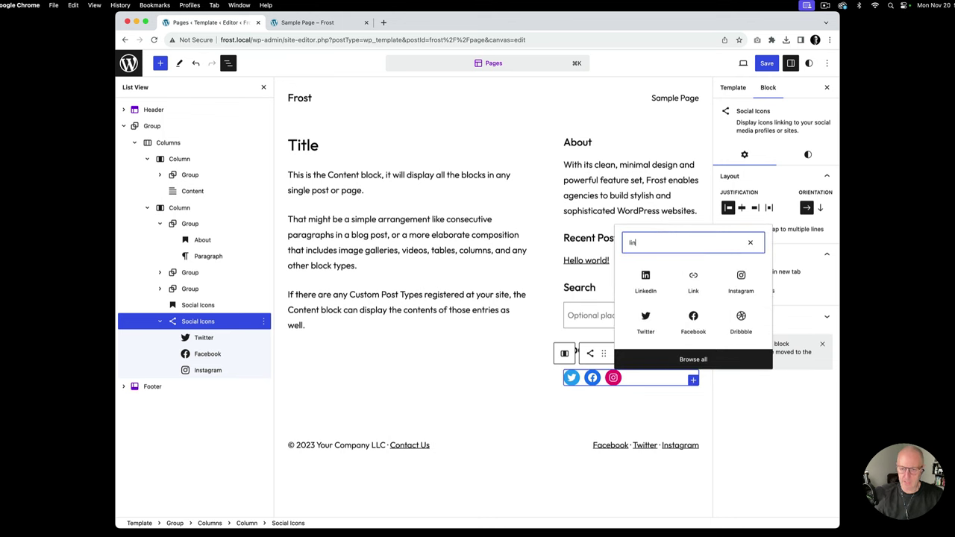
left_click(645, 277)
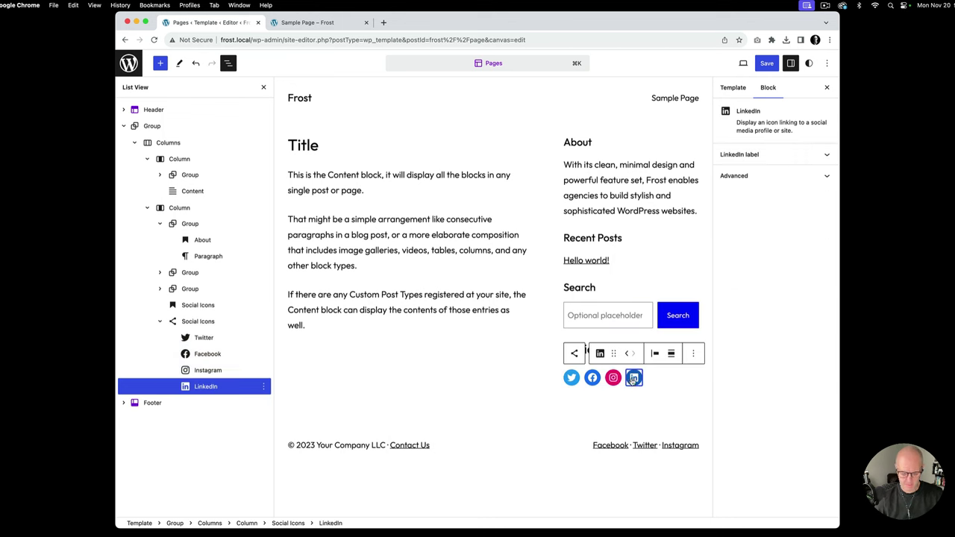
key("Escape")
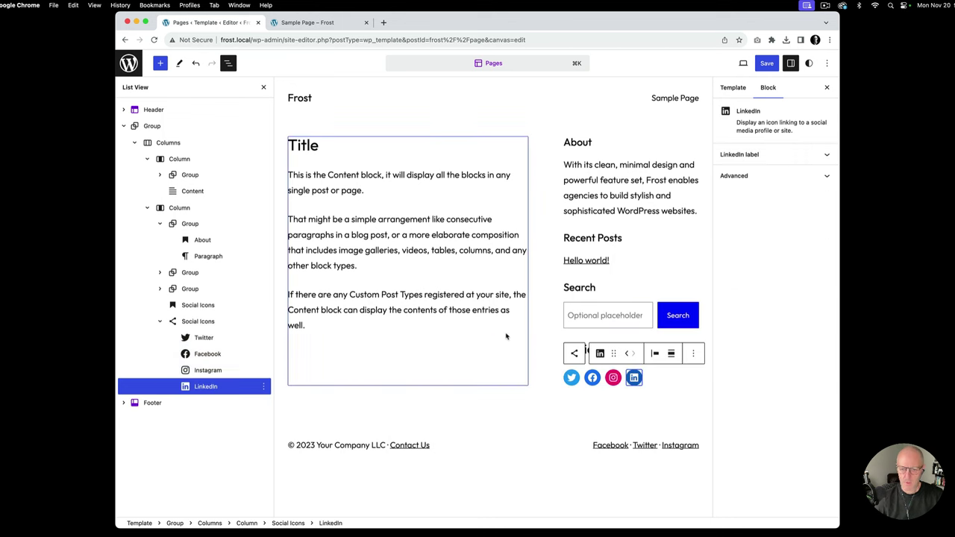
- Group the Social Icons heading with the Social Icons block and set the group's block spacing to xSmall
left_click(200, 307)
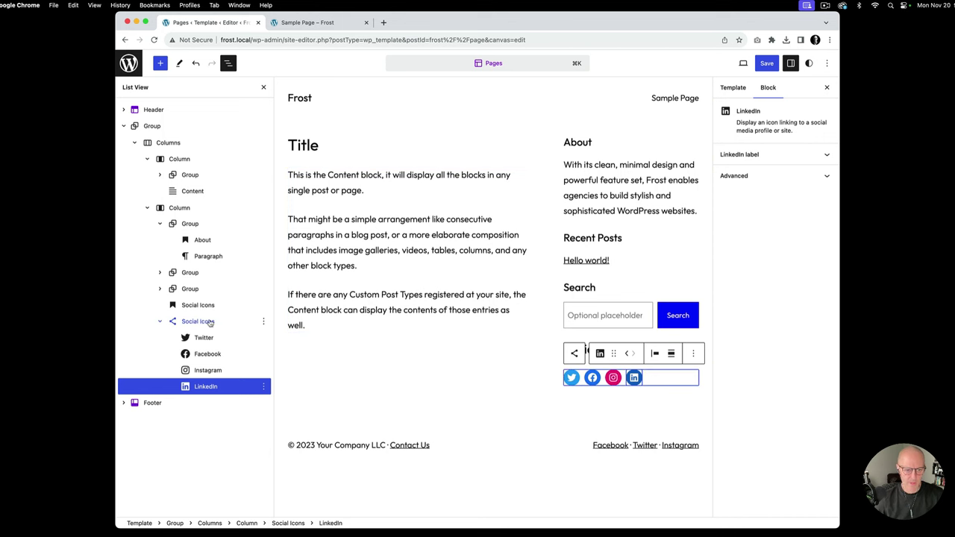
left_click(200, 305, "shift")
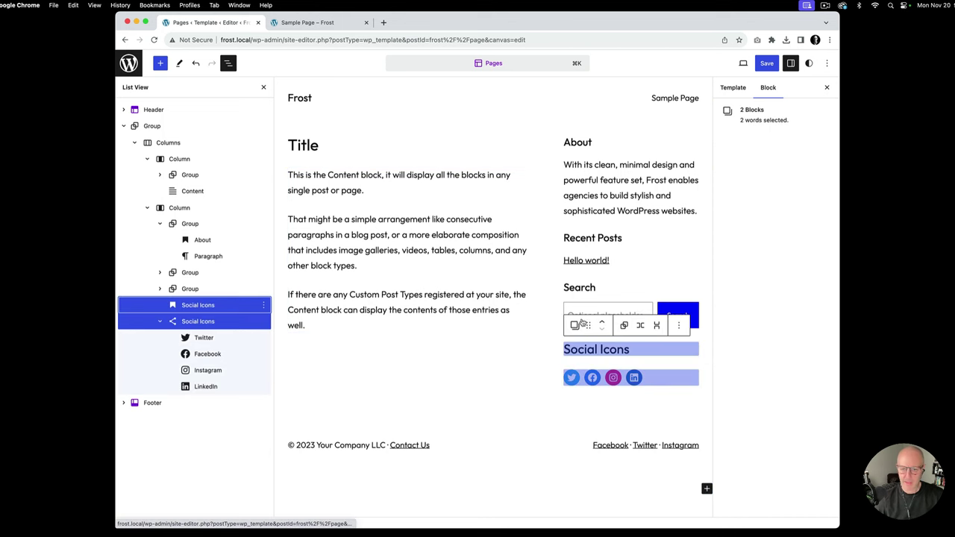
left_click(677, 326)
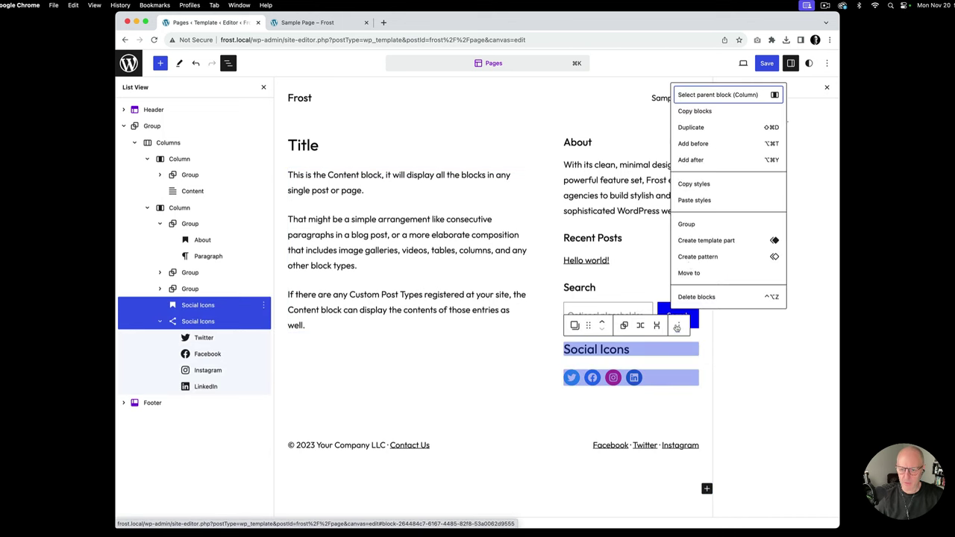
left_click(687, 224)
left_click(808, 170)
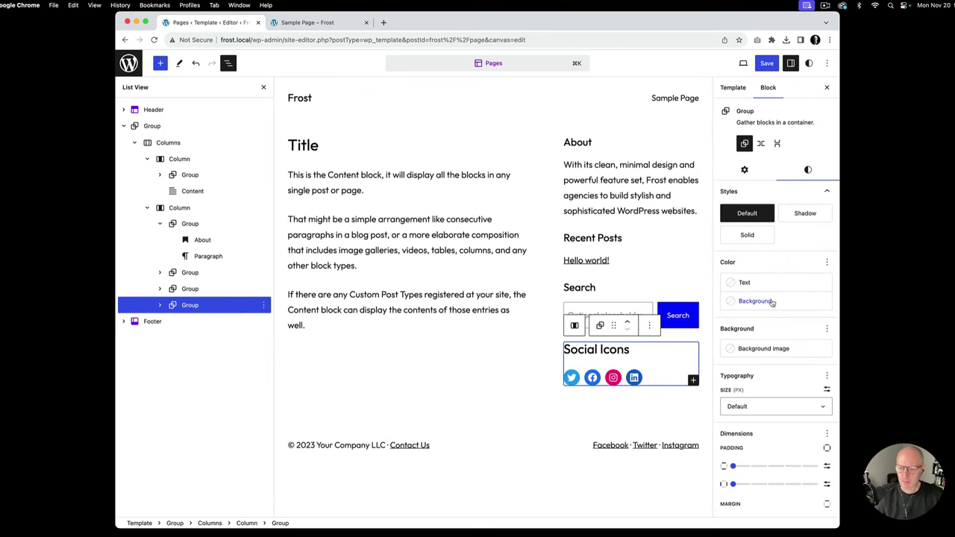
scroll(769, 335, "down", 5)
left_click_drag(726, 383, 741, 382)
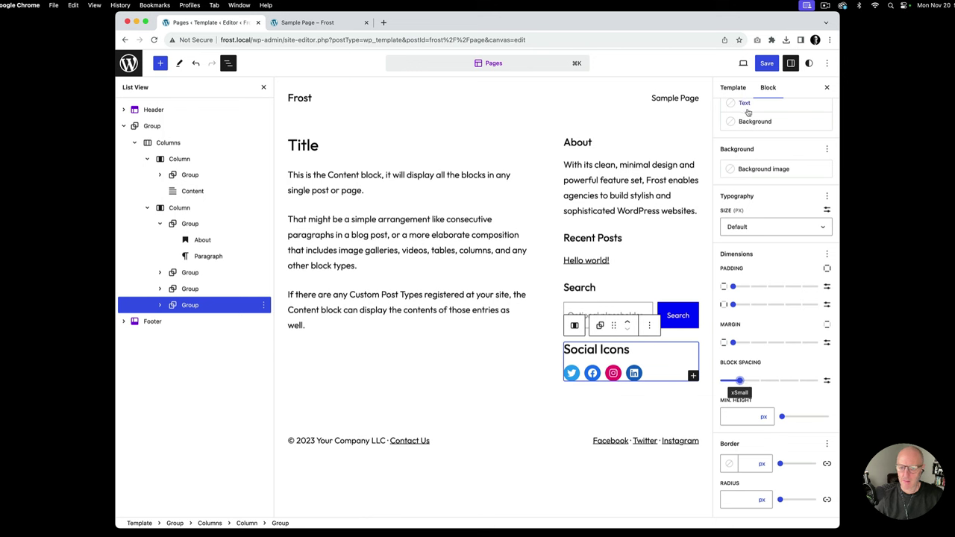
- Change the Social Icons heading to level H3 and save the Pages template
left_click(612, 352)
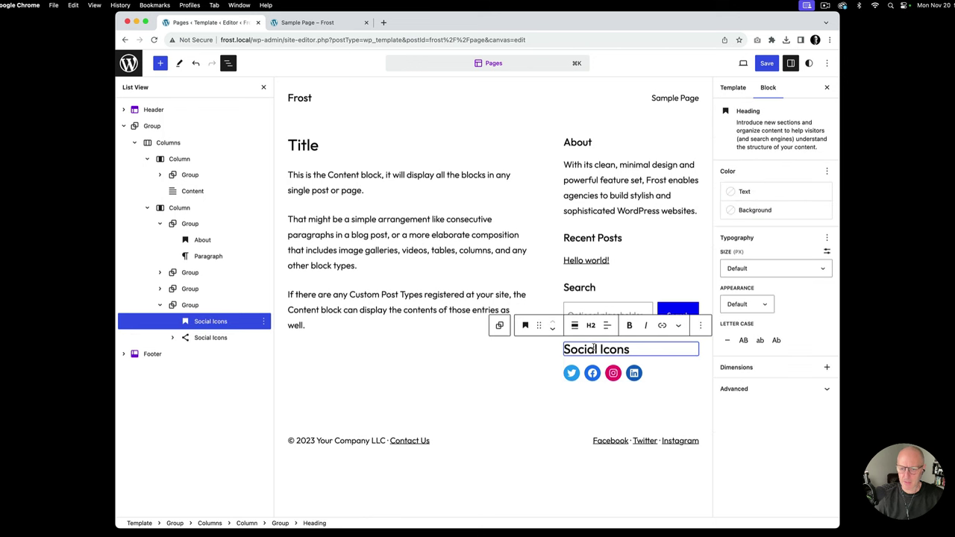
left_click(590, 325)
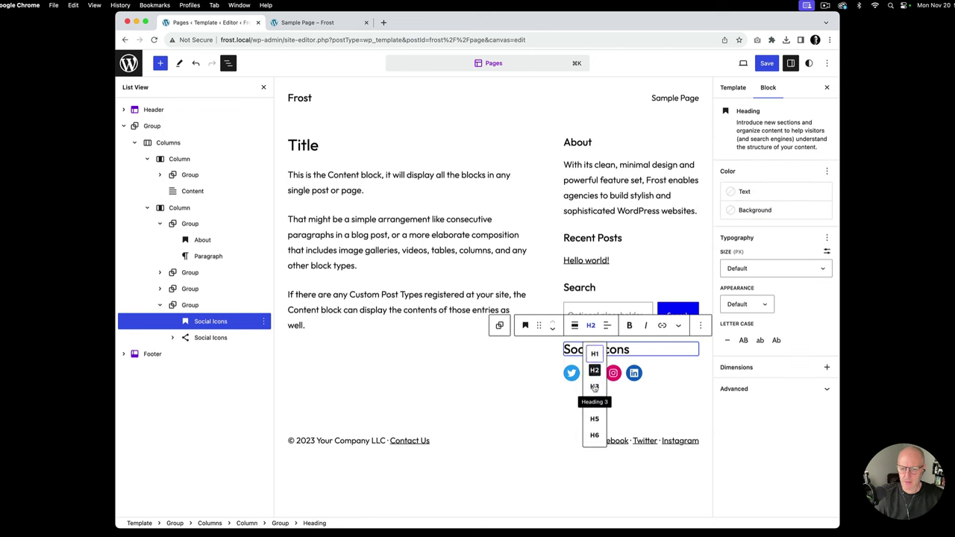
left_click(594, 388)
left_click(764, 69)
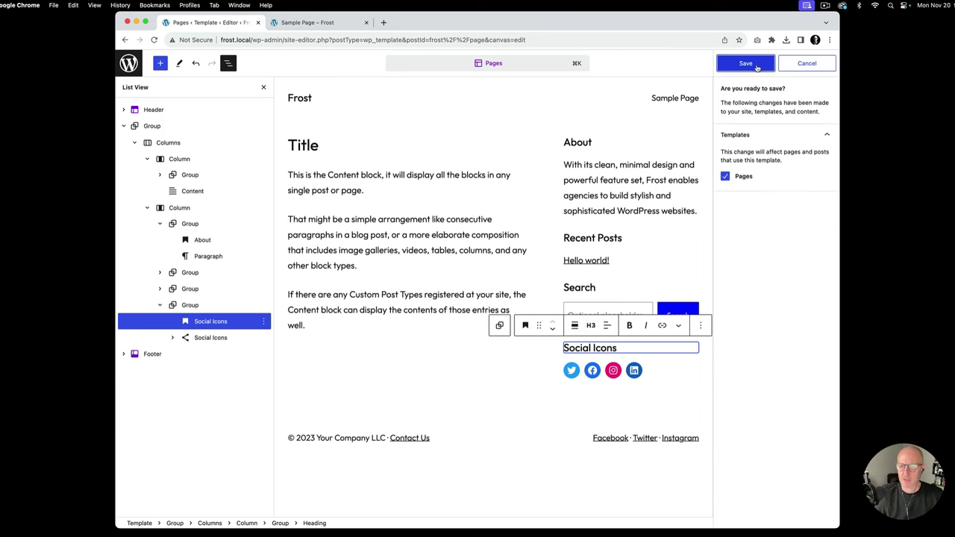
left_click(757, 67)
- Check the sidebar on the live Sample Page with the developer tools closed, and return to the template editor
left_click(307, 22)
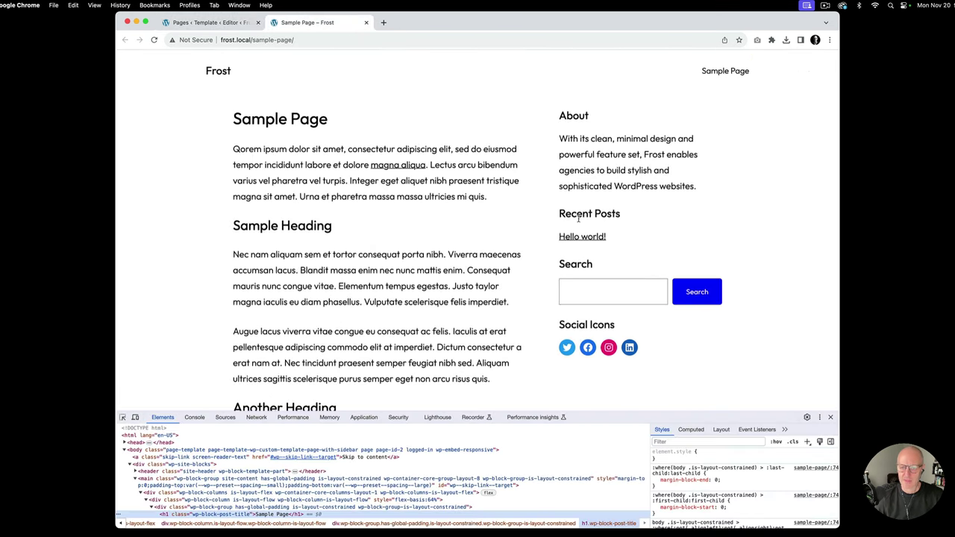
left_click(831, 419)
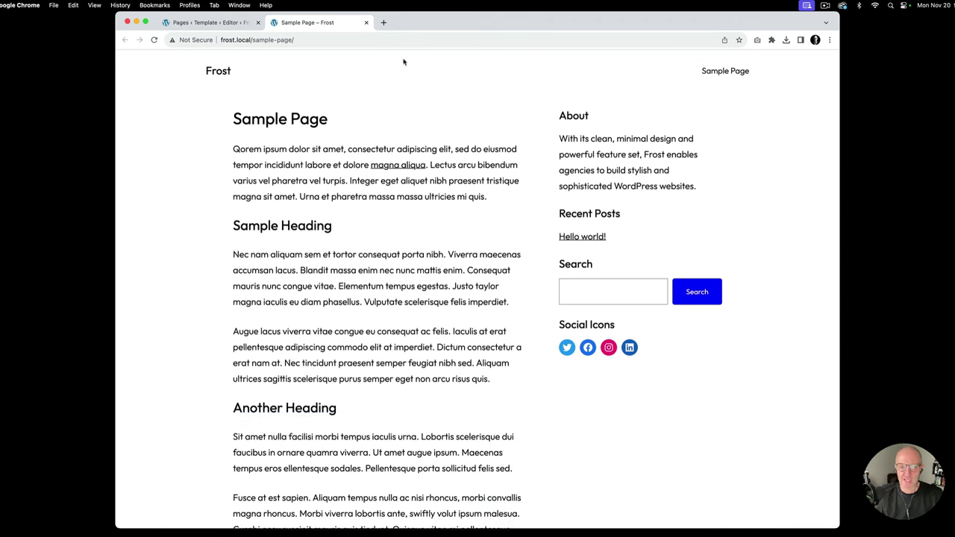
left_click(224, 23)
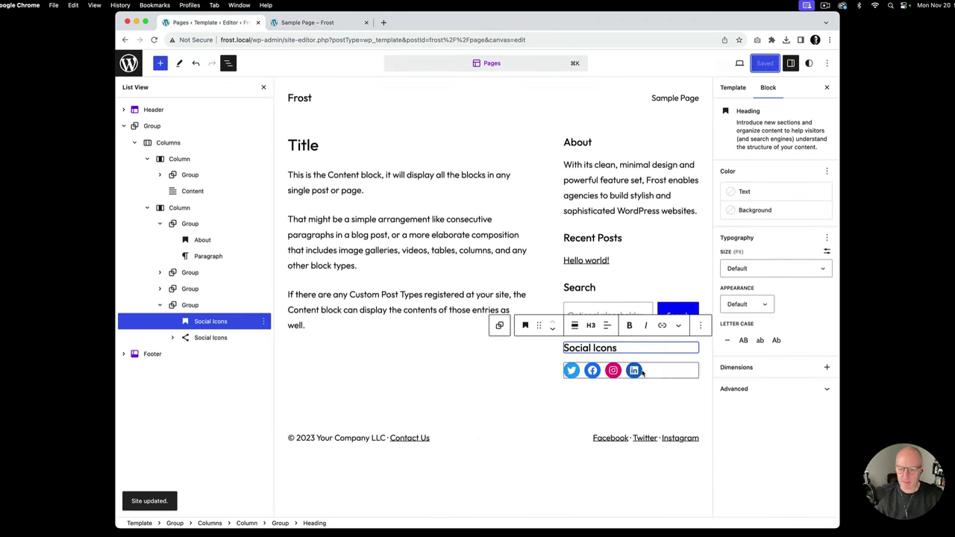
- Set the icon background of the Social Icons block to the theme's Primary color, #0000FF, after trying other theme colors
left_click(216, 338)
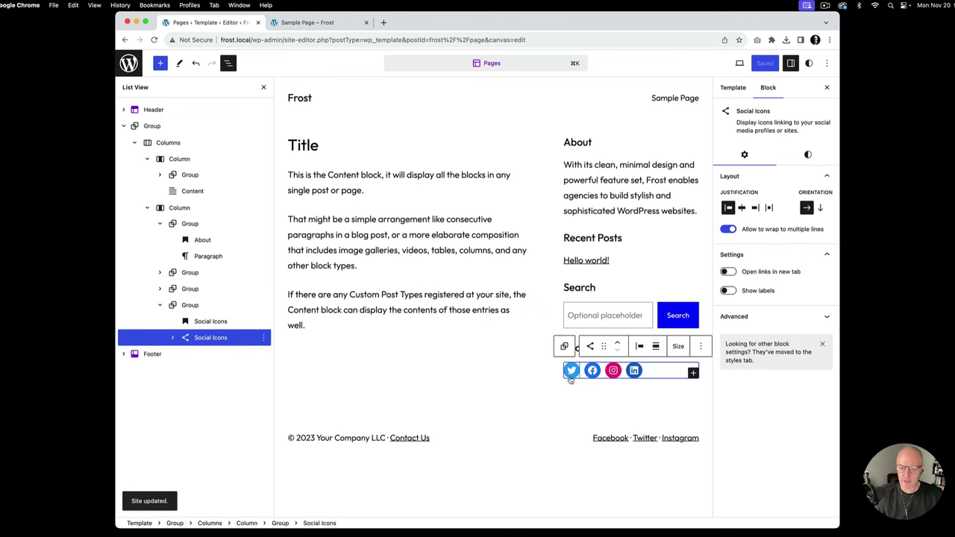
left_click(807, 155)
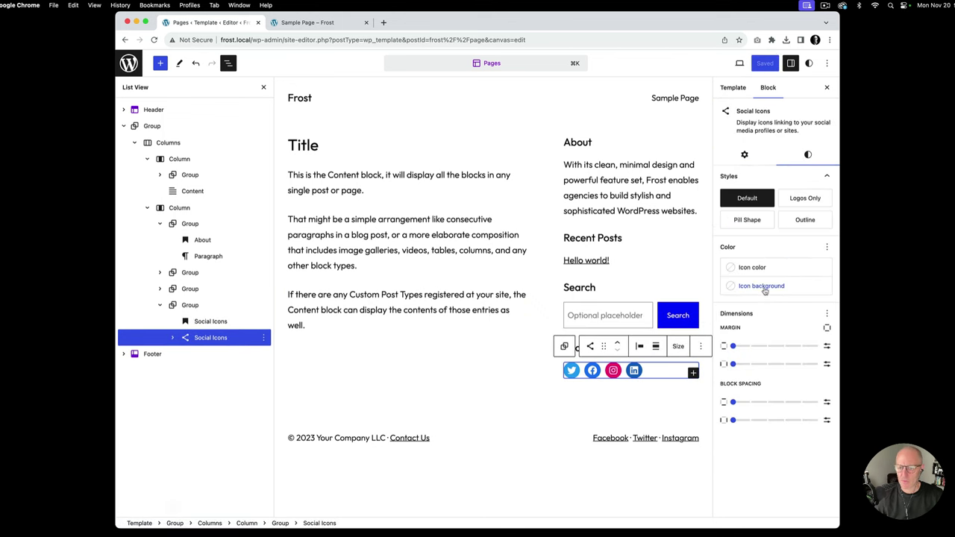
left_click(759, 286)
left_click(636, 367)
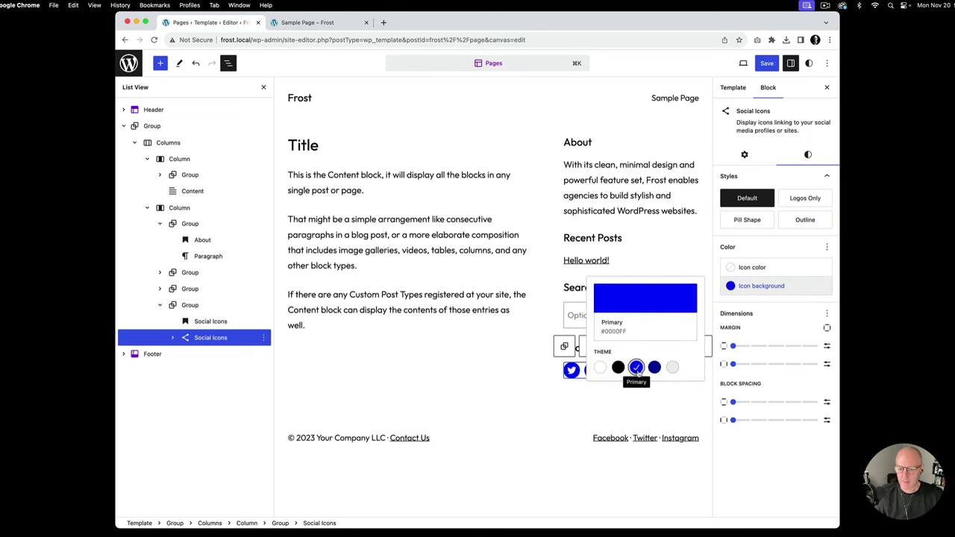
left_click(653, 367)
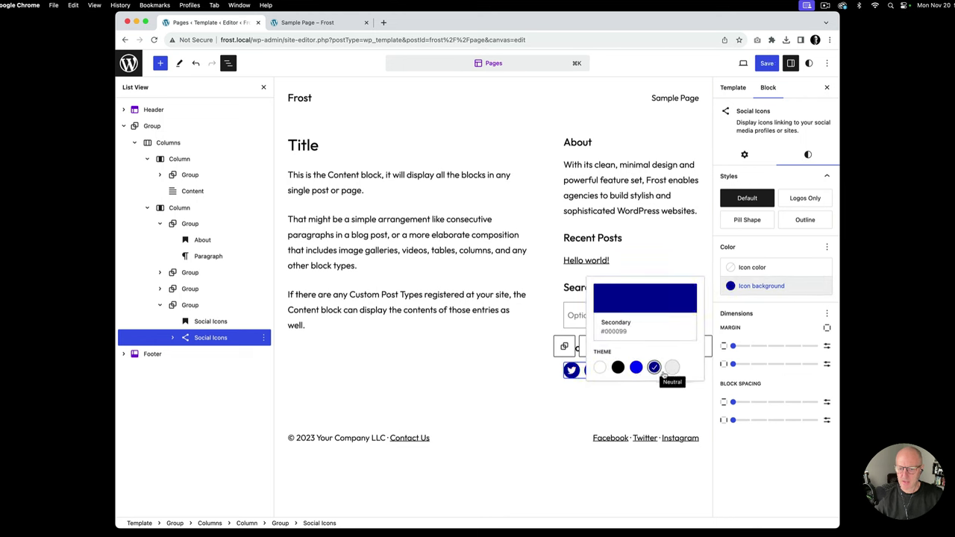
left_click(617, 367)
left_click(636, 368)
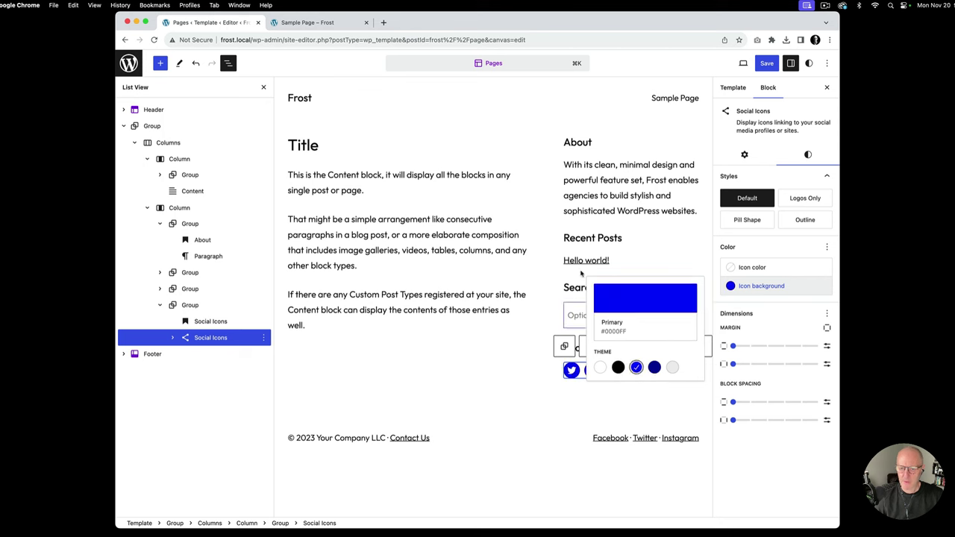
left_click(586, 239)
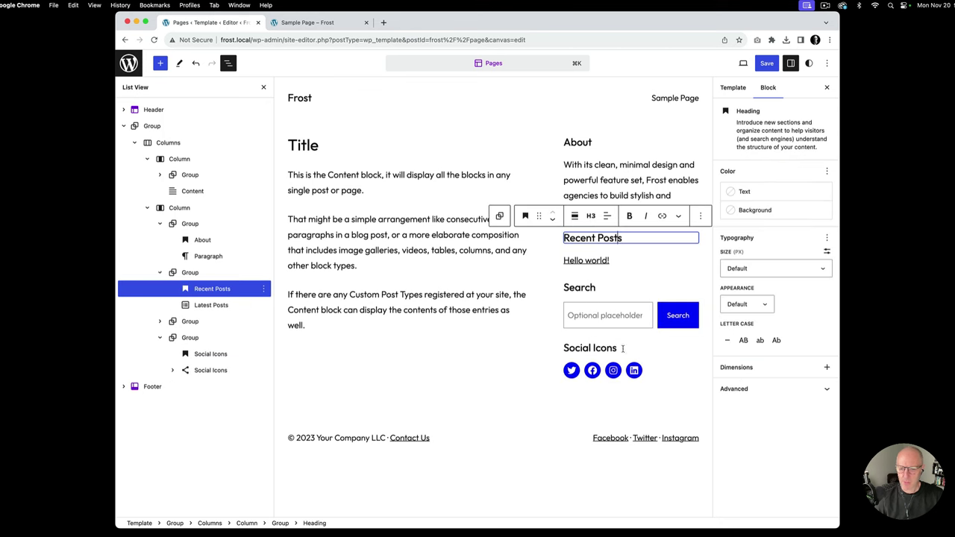
- Set the size of the Social Icons block to Small and save the Pages template
left_click(210, 370)
left_click(678, 346)
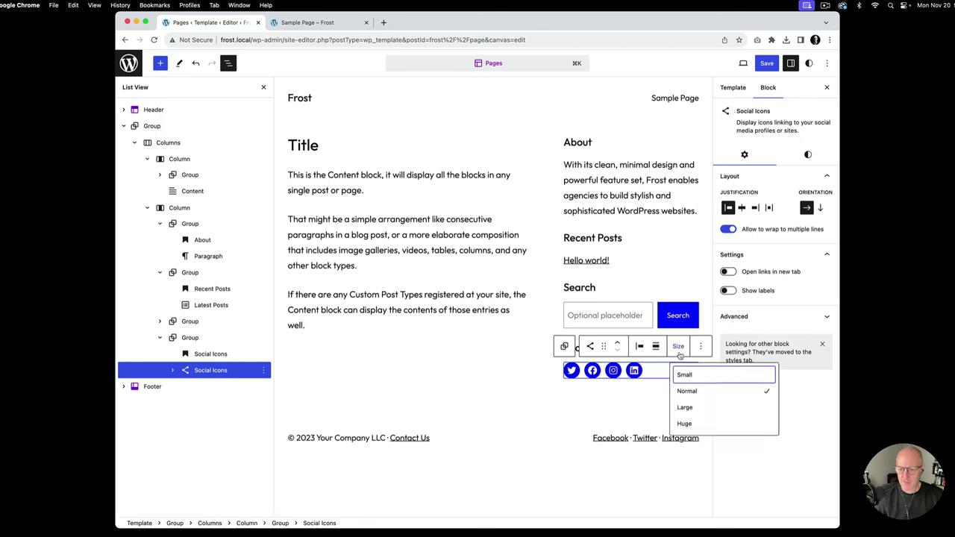
left_click(694, 380)
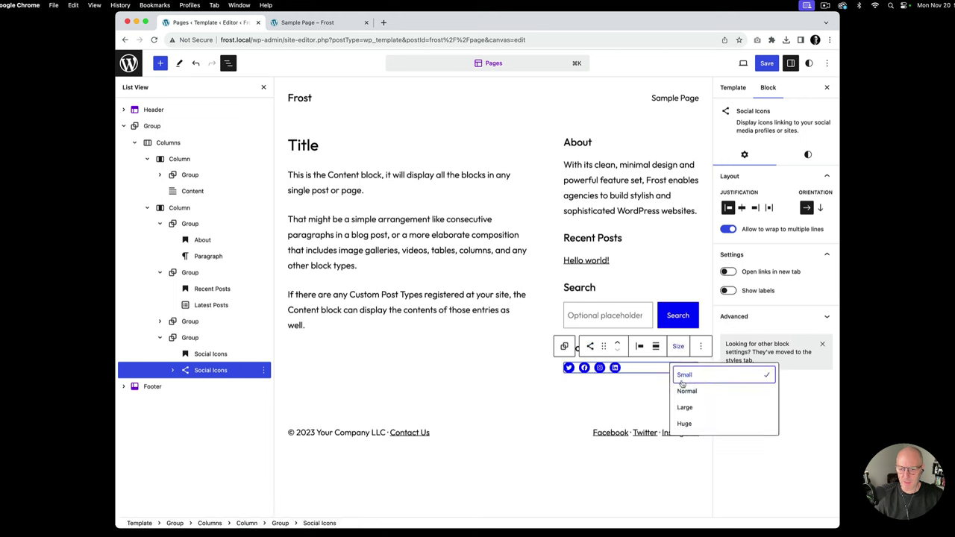
left_click(764, 64)
left_click(750, 64)
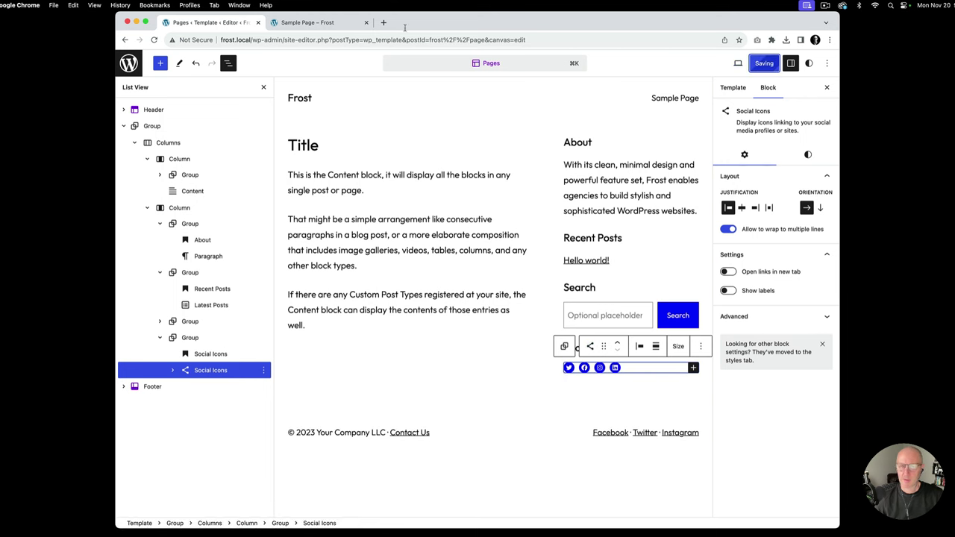
- Review the whole Sample Page on the live site, from the sidebar sections down to the footer
left_click(307, 22)
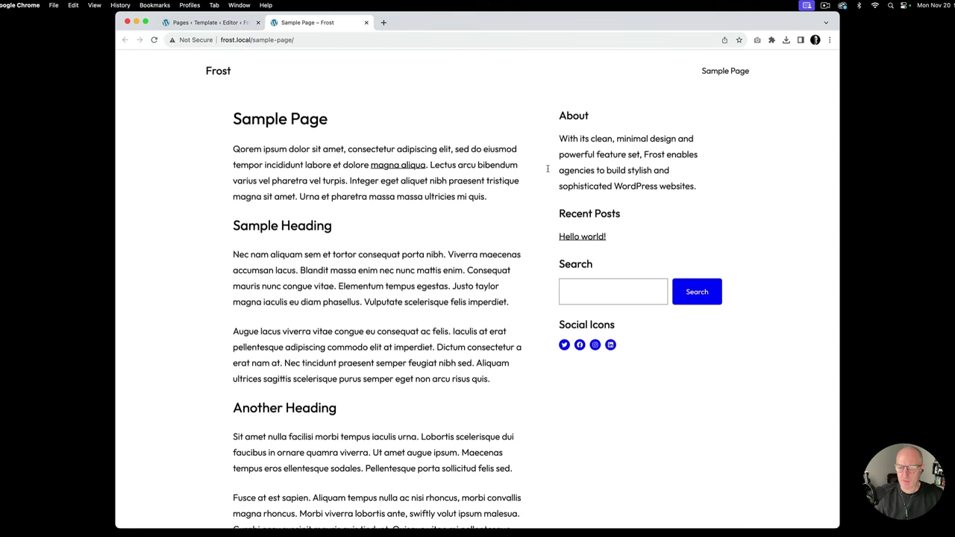
scroll(616, 227, "down", 3)
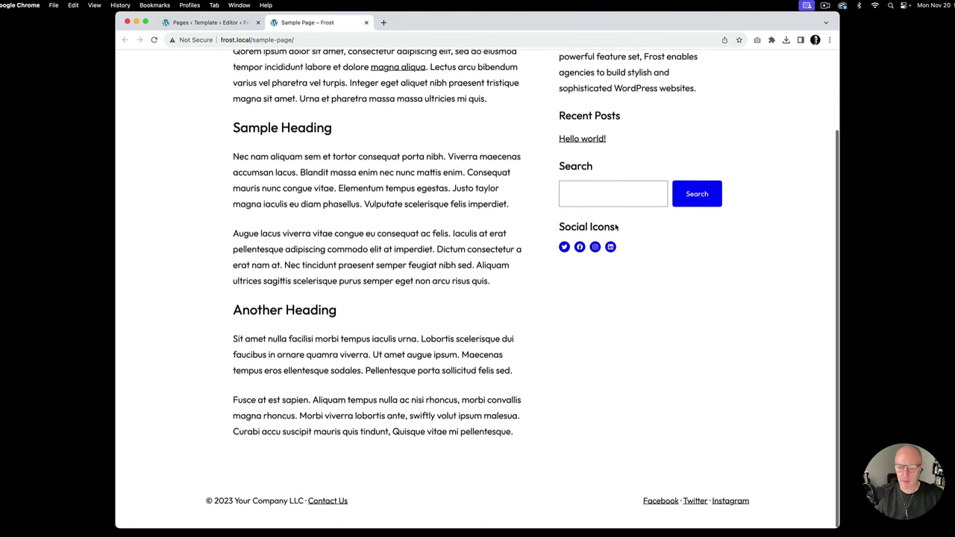
scroll(615, 228, "up", 3)
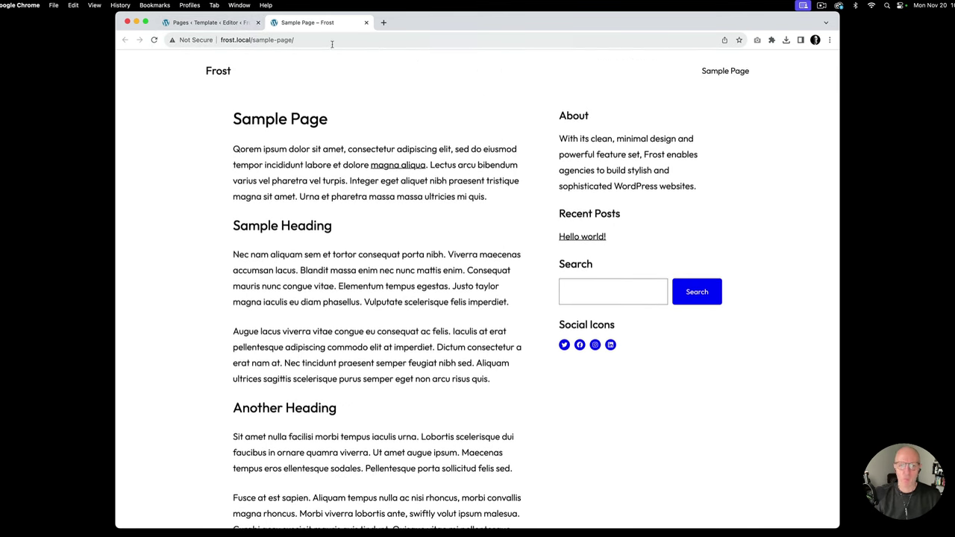
- Back in the template editor, turn the second column's four section groups into a General template part named Sidebar
left_click(254, 24)
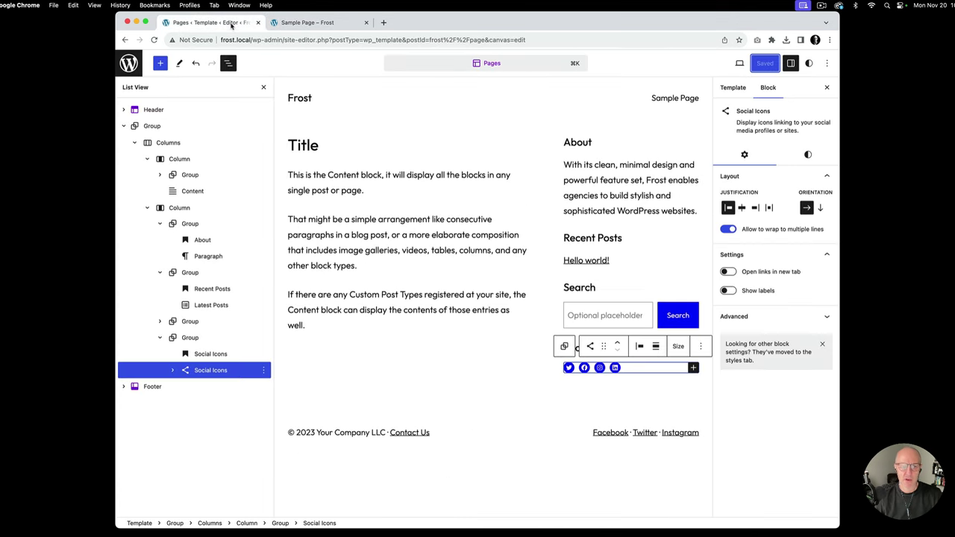
left_click(162, 224)
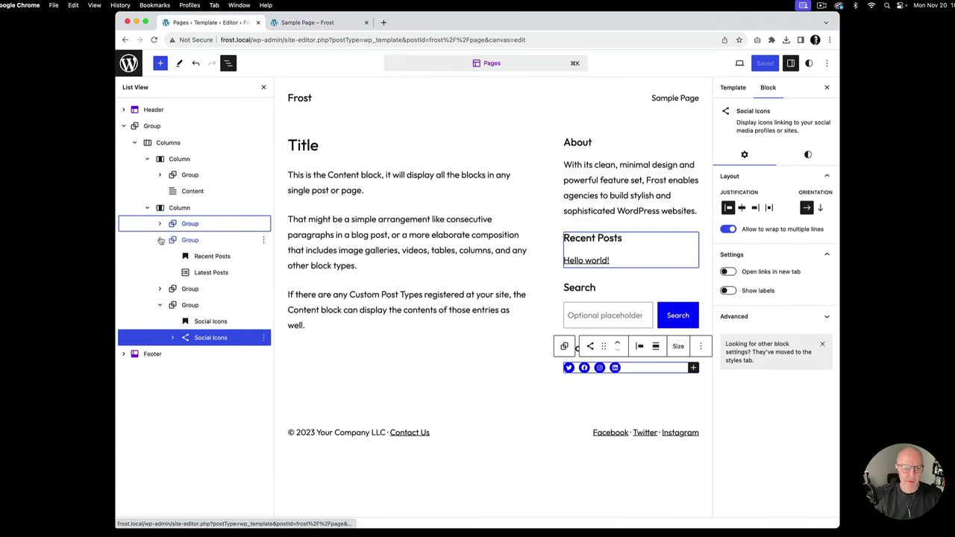
left_click(161, 239)
left_click(161, 273)
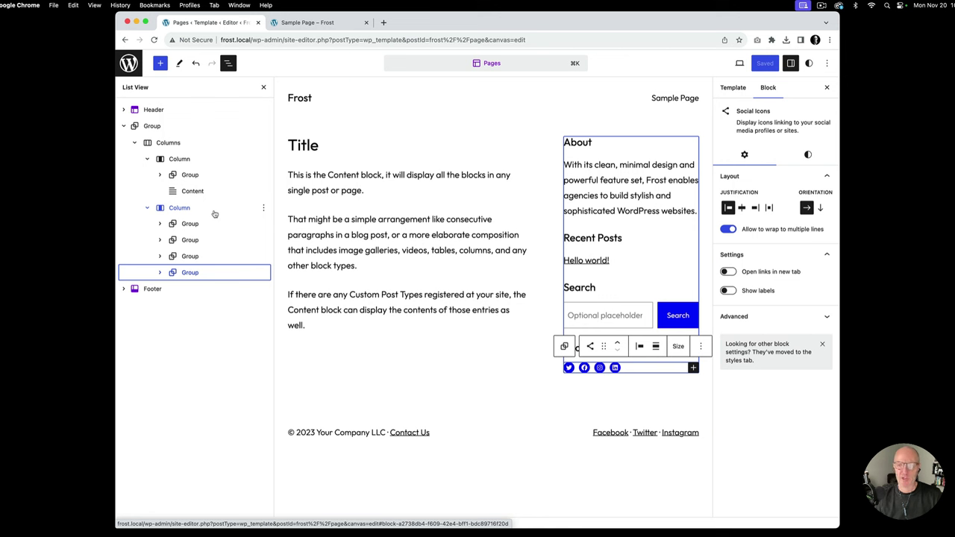
left_click(189, 224)
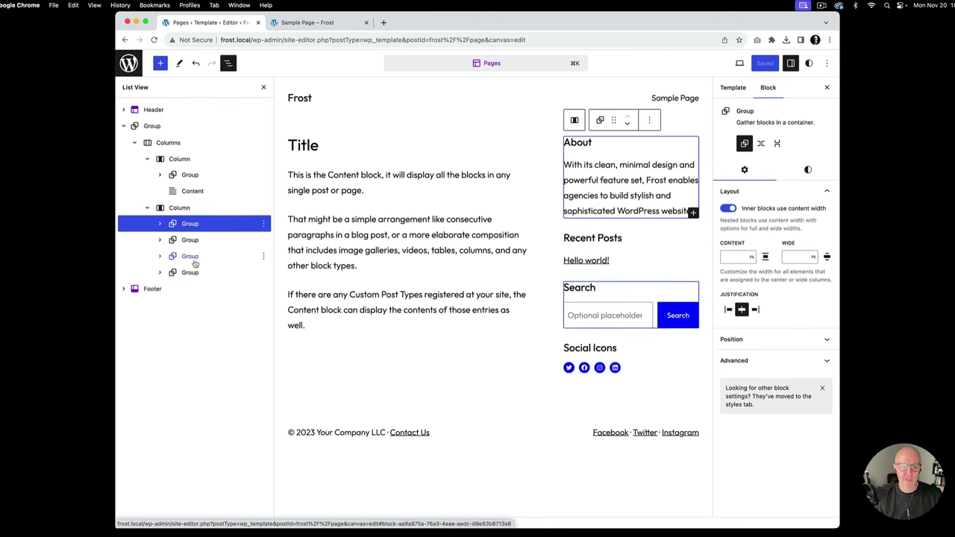
left_click(201, 273, "shift")
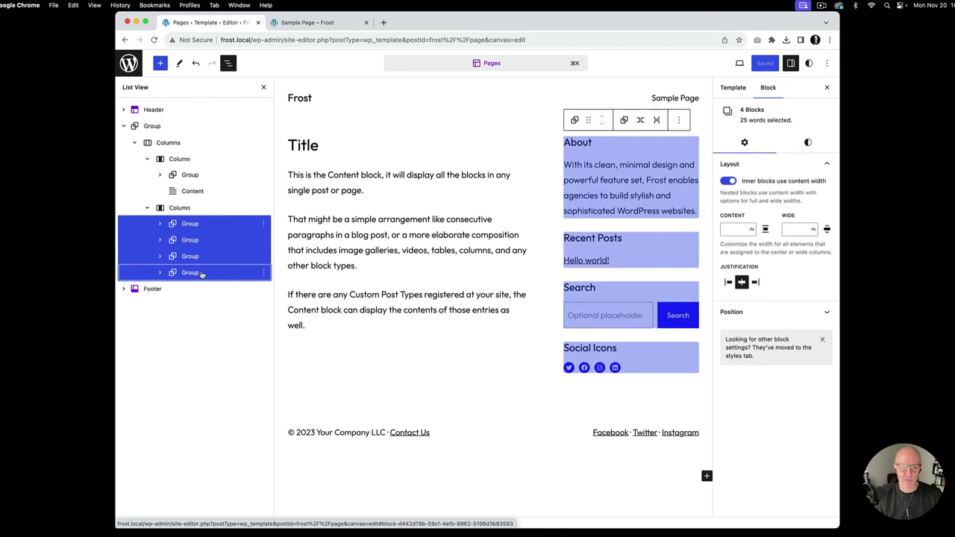
left_click(264, 223)
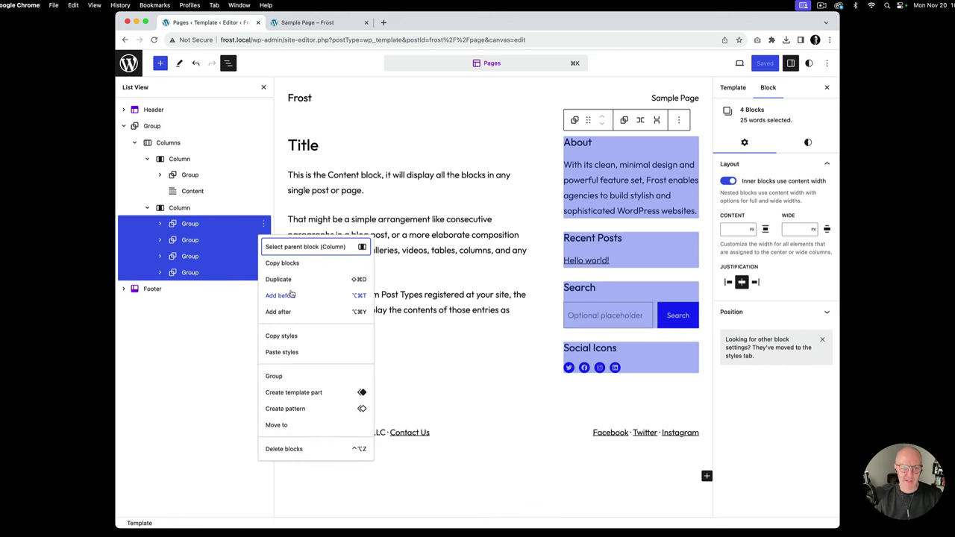
left_click(298, 393)
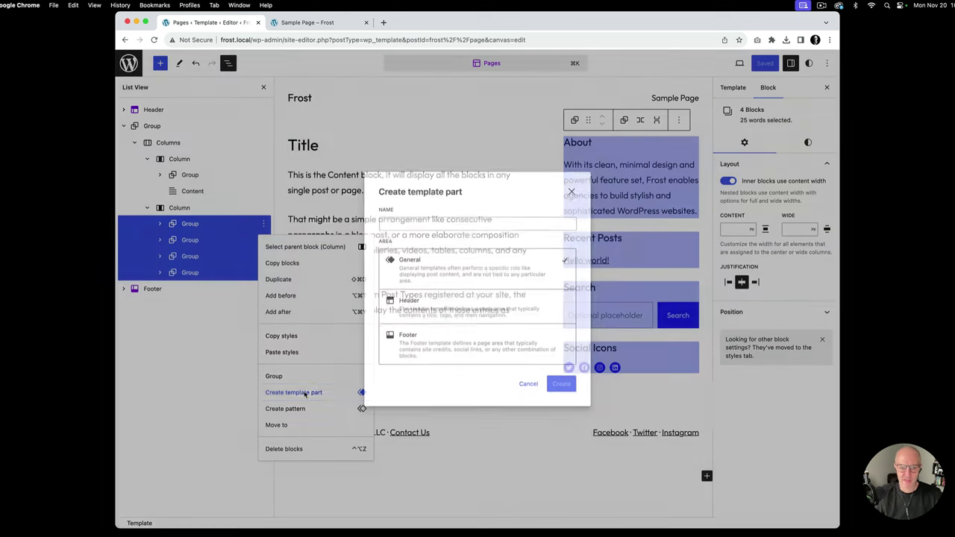
left_click(402, 223)
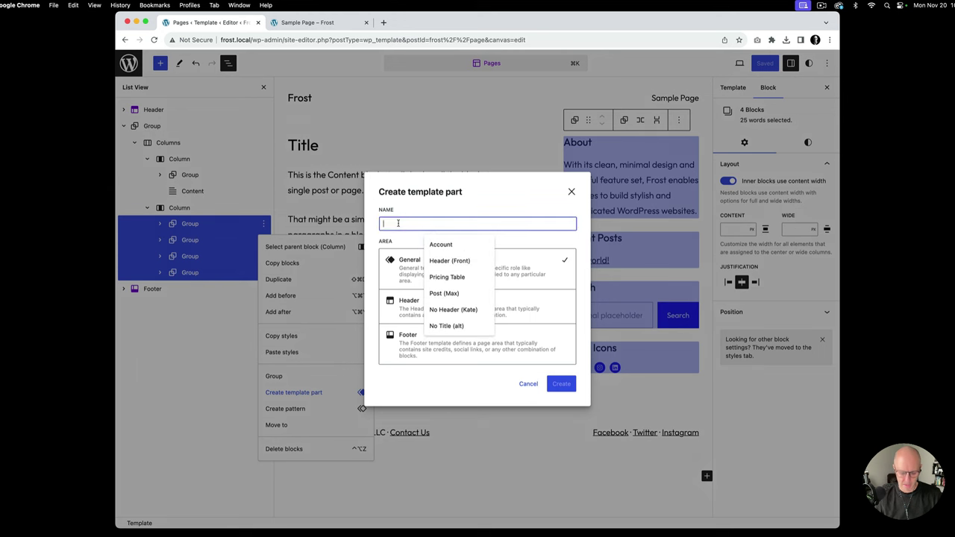
type("Sidebar")
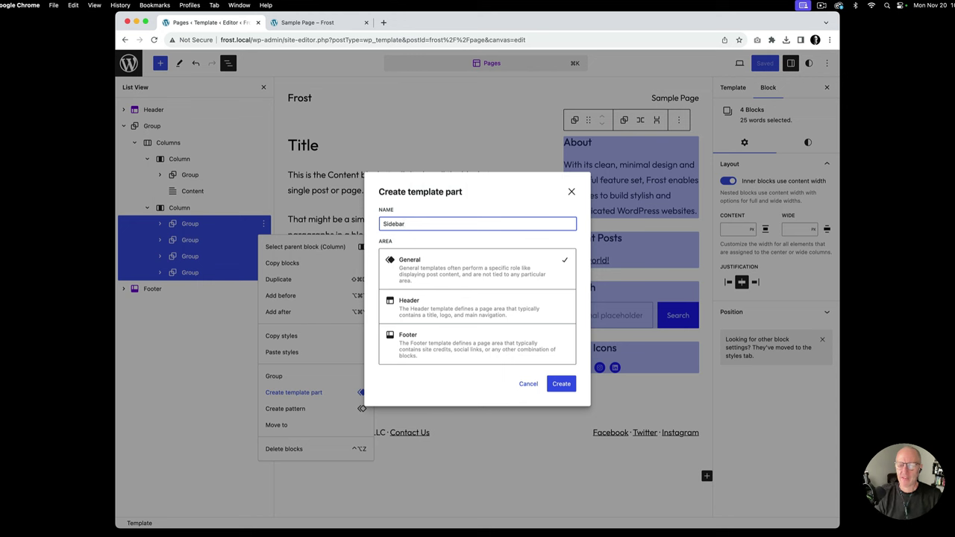
left_click(561, 384)
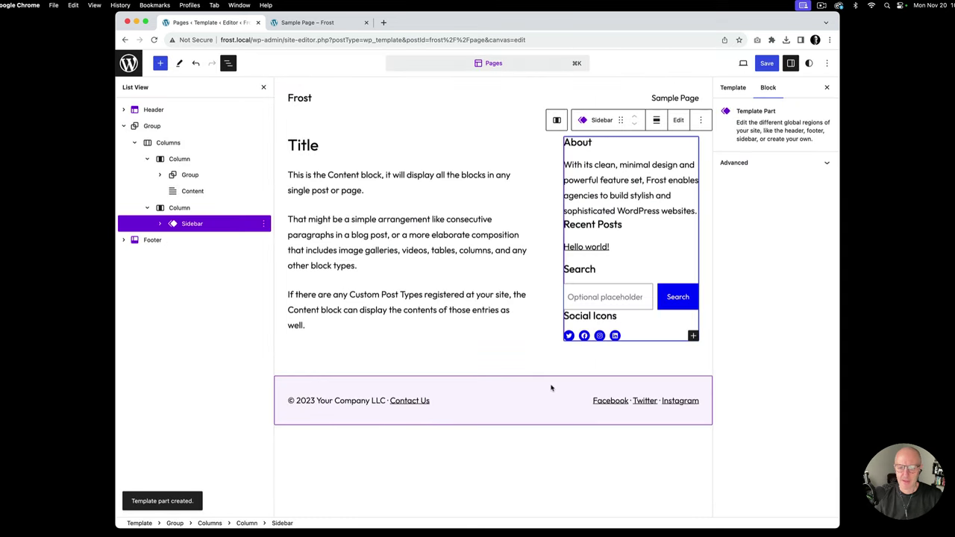
- Wrap the four section groups inside the Sidebar template part in a single parent group
left_click(183, 192)
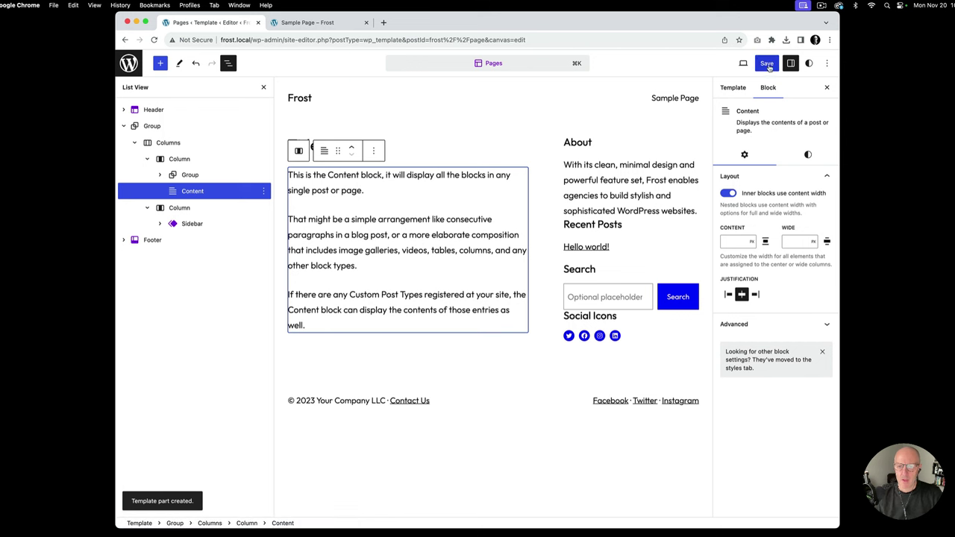
left_click(160, 223)
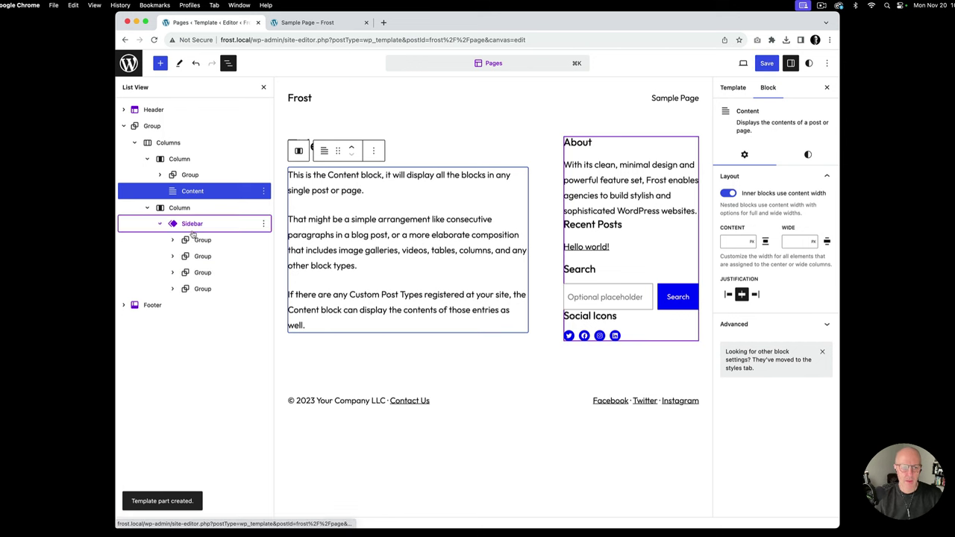
left_click(202, 239)
left_click(203, 289, "shift")
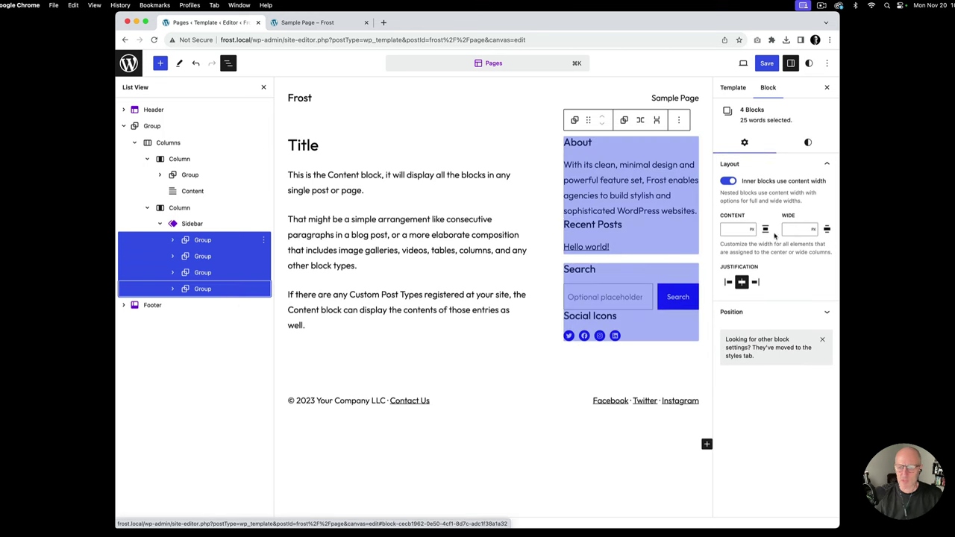
left_click(263, 239)
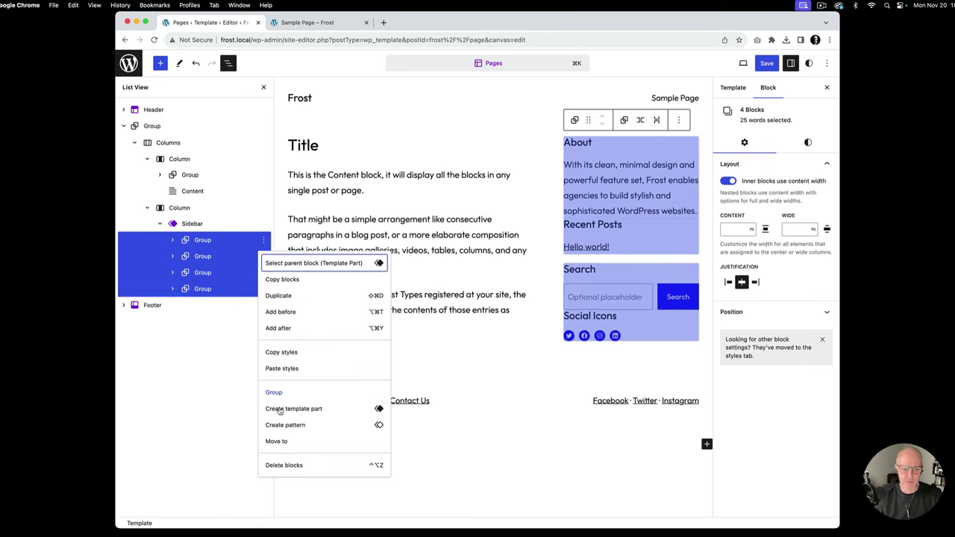
left_click(274, 392)
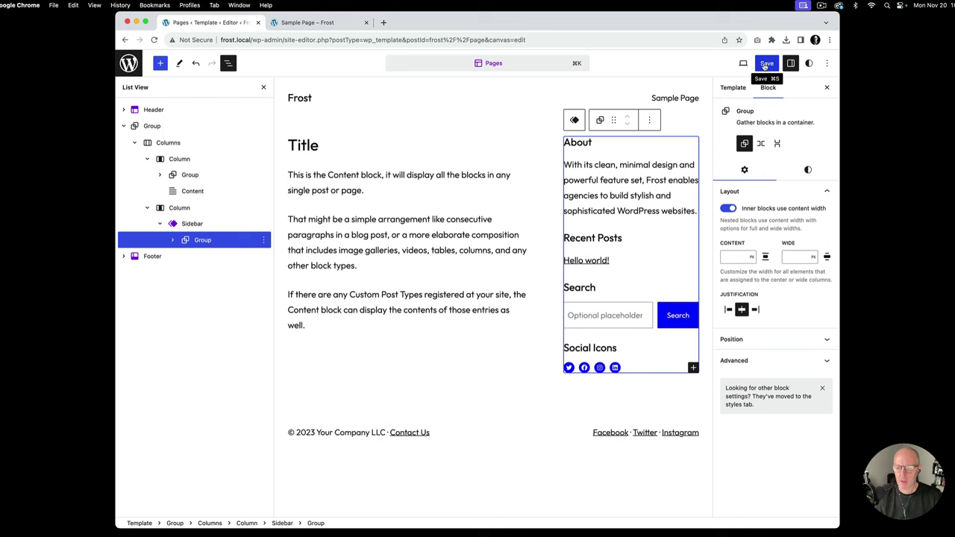
- Reduce the block spacing of the parent group inside the Sidebar template part and save the changes
left_click(807, 169)
scroll(746, 336, "down", 4)
mouse_move(726, 416)
left_mouse_down()
mouse_move(749, 398)
mouse_move(818, 410)
mouse_move(745, 415)
left_mouse_up()
left_click(767, 63)
left_click(756, 66)
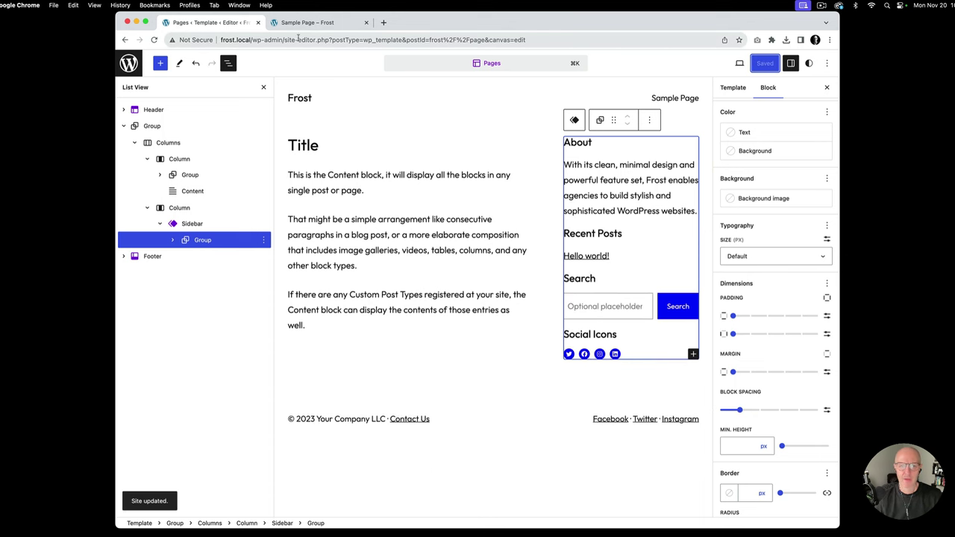
- Set the HTML element of the Sidebar template part to <aside> and save the Pages template
left_click(192, 224)
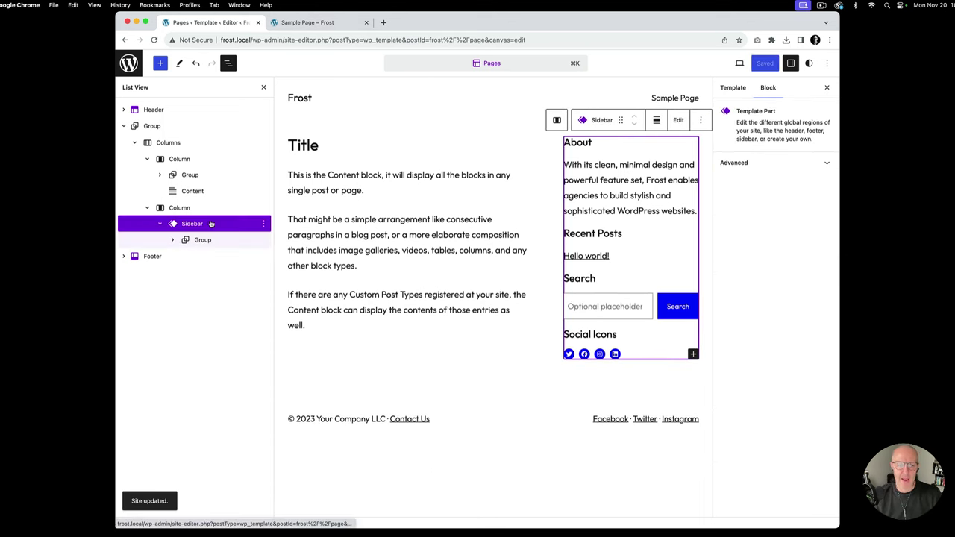
left_click(769, 168)
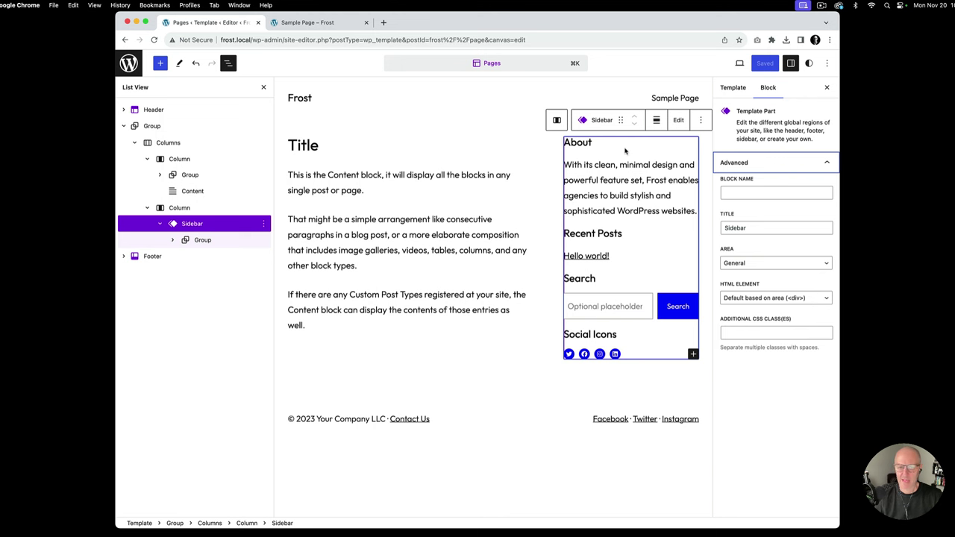
mouse_move(631, 152)
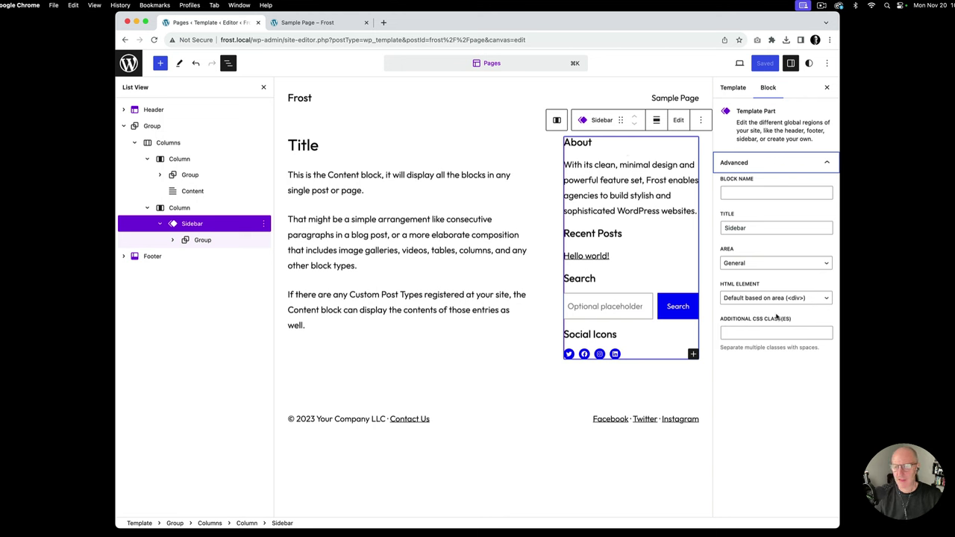
left_click(824, 300)
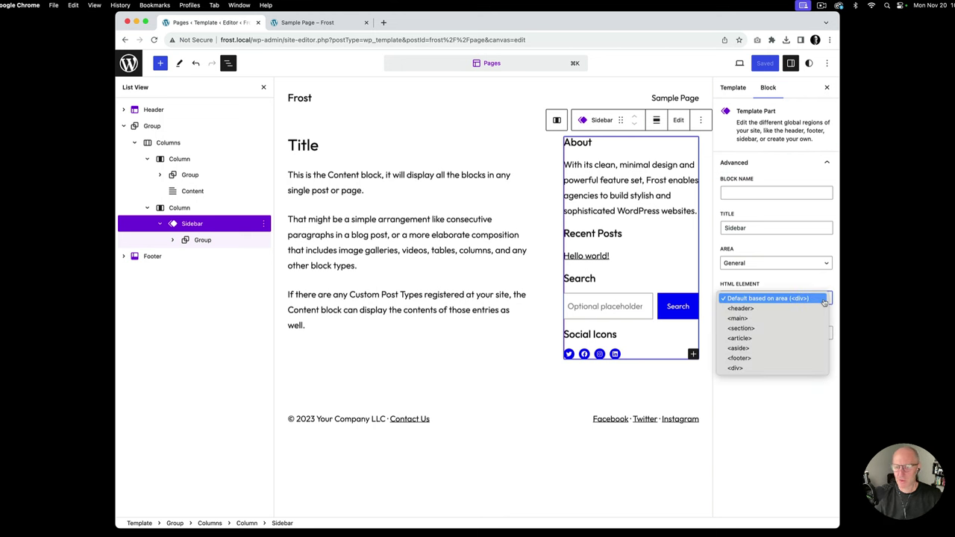
left_click(769, 348)
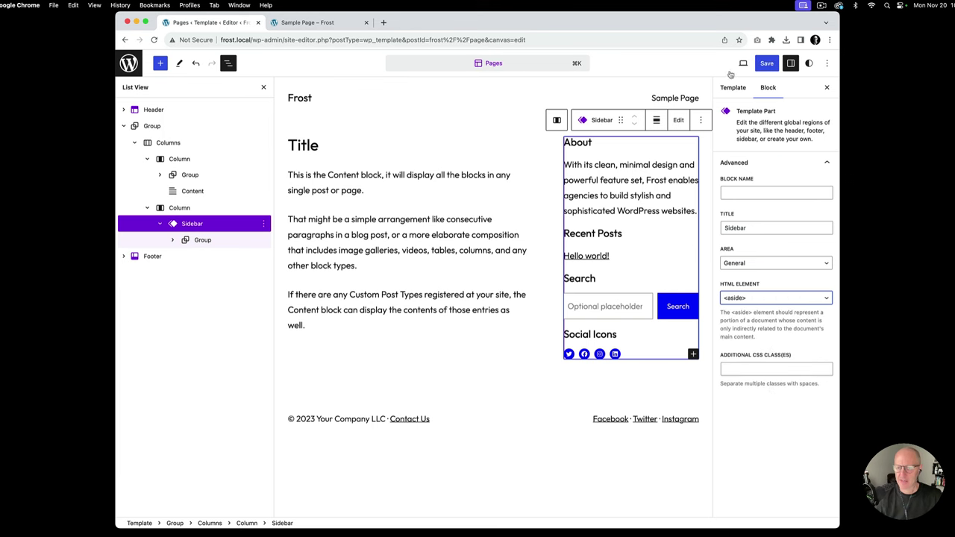
left_click(767, 63)
left_click(748, 64)
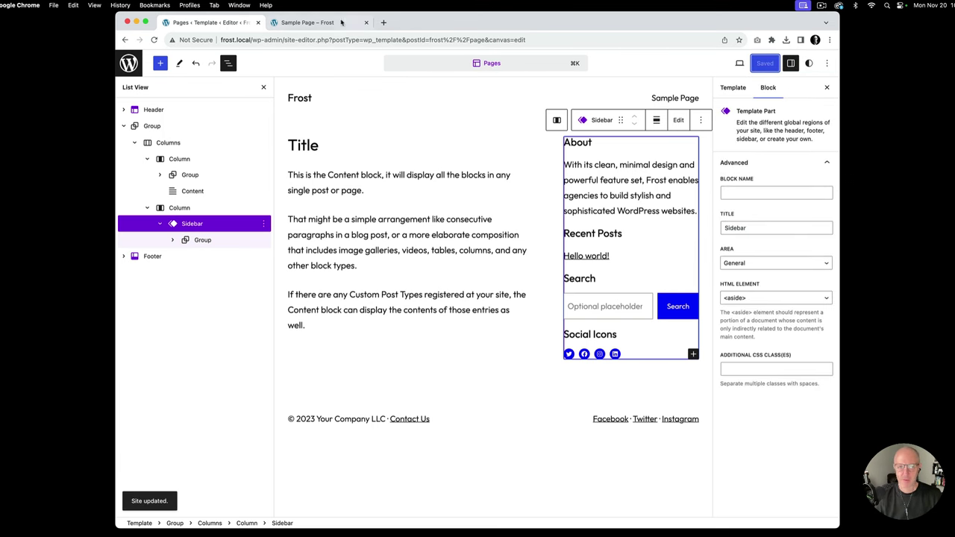
- Inspect the sidebar's aside element on the live Sample Page with the developer tools
left_click(314, 22)
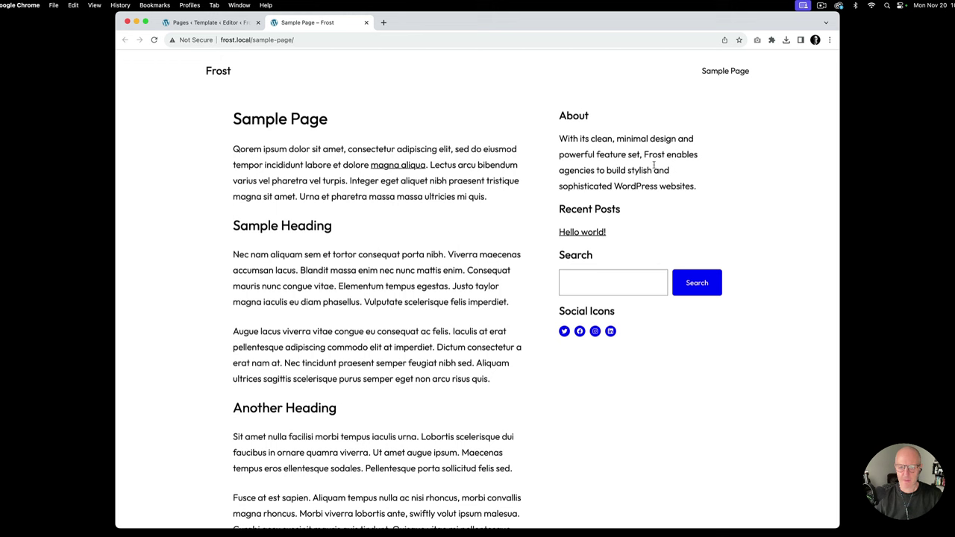
right_click(601, 142)
left_click(620, 218)
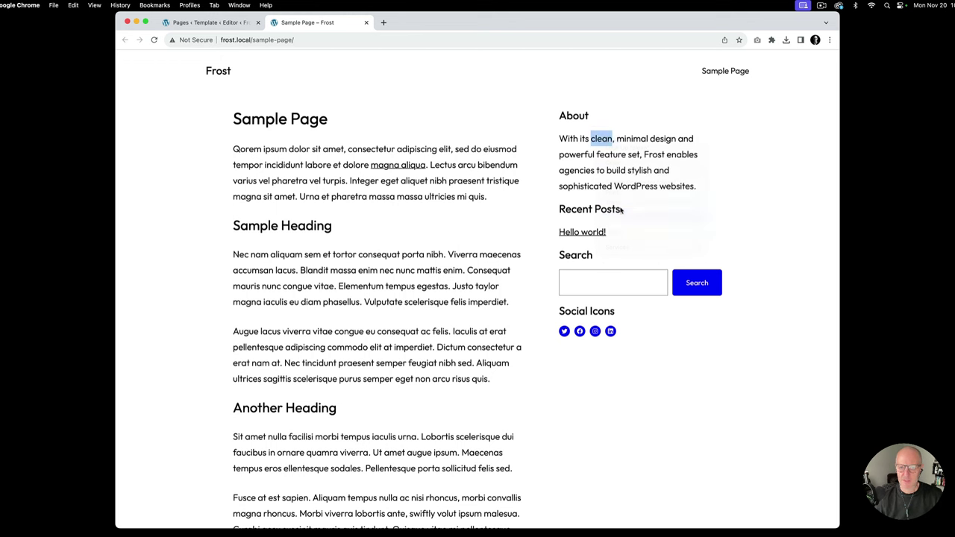
left_click(206, 444)
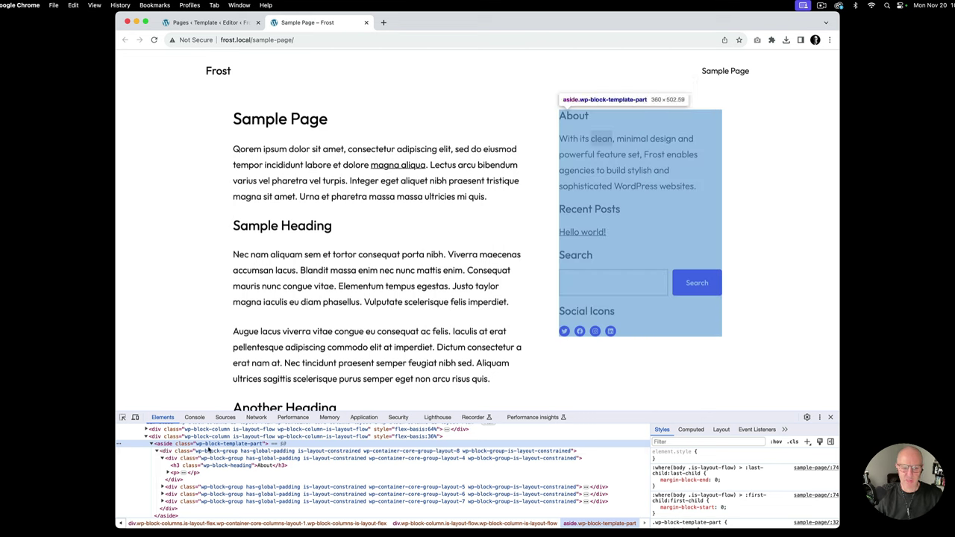
- Add the CSS class site-sidebar to the Sidebar template part in the template editor and save the Pages template
left_click(234, 24)
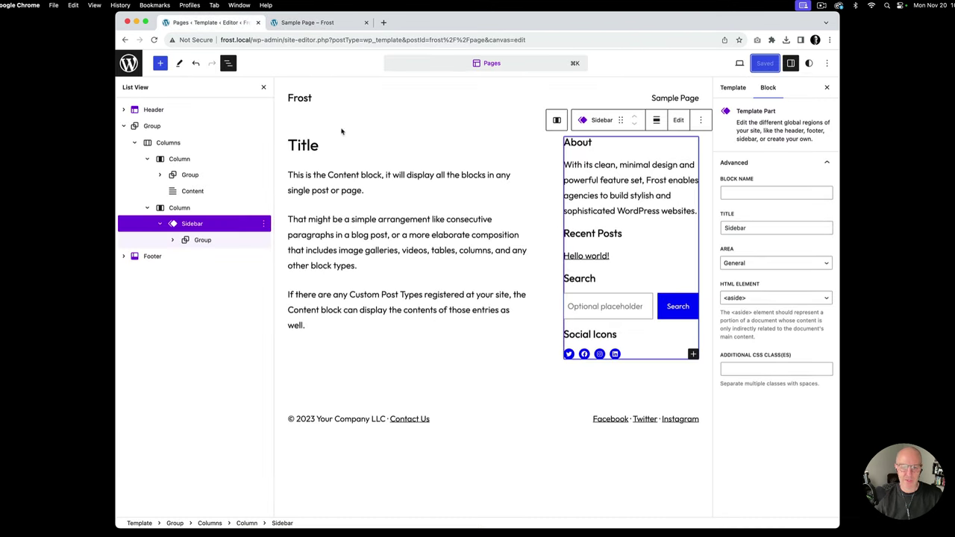
left_click(748, 367)
type("site-sidebar")
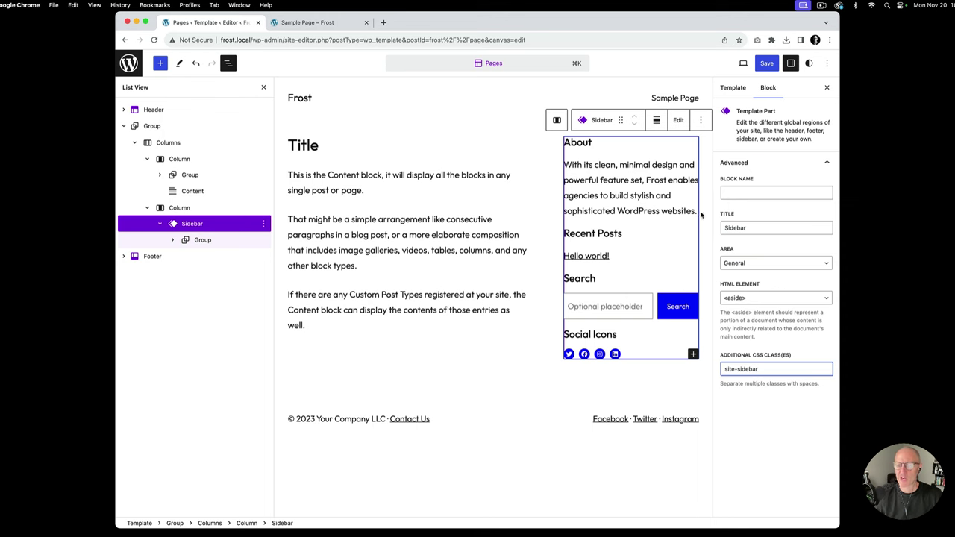
left_click(767, 63)
left_click(747, 63)
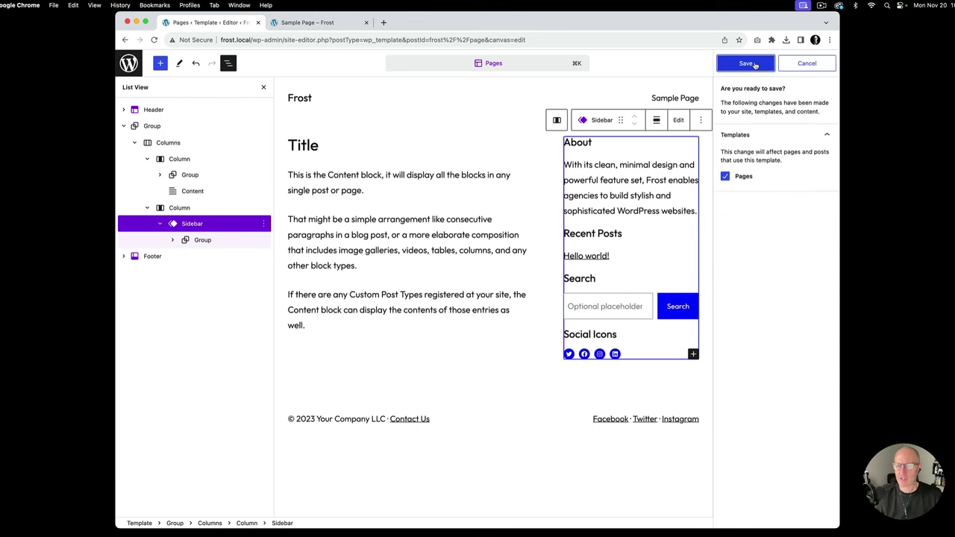
- Reload the live Sample Page, compare the classes on the aside and header elements in the developer tools, and close the tools
left_click(312, 22)
key("super+r")
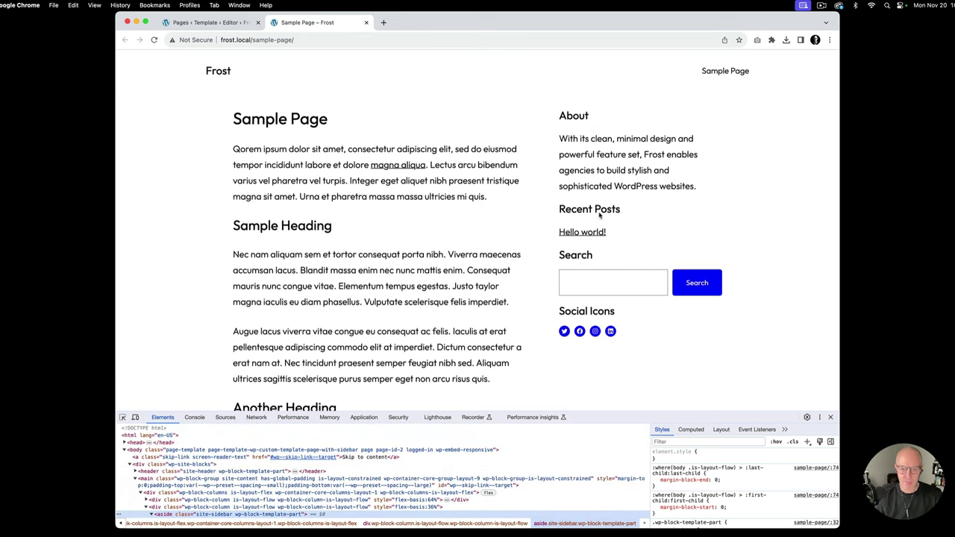
scroll(238, 492, "down", 2)
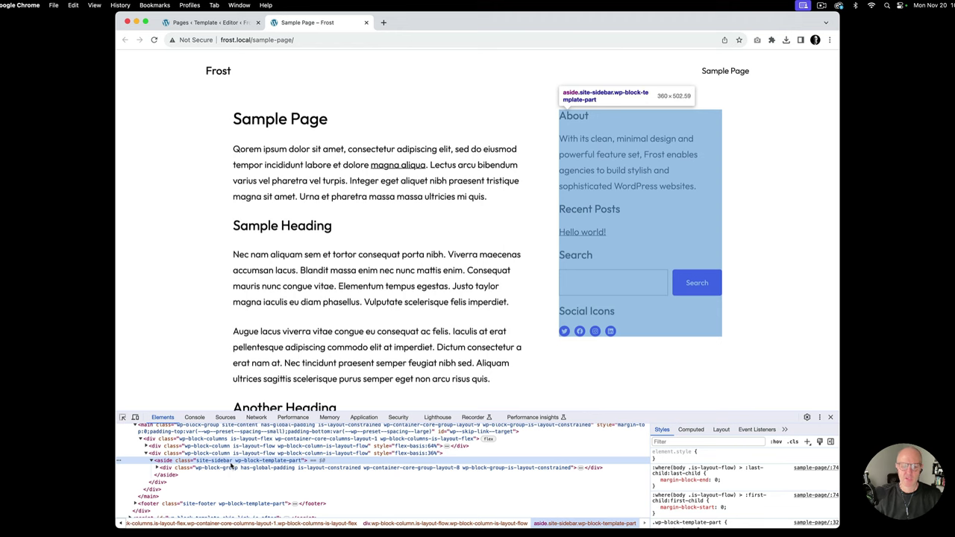
scroll(216, 466, "up", 3)
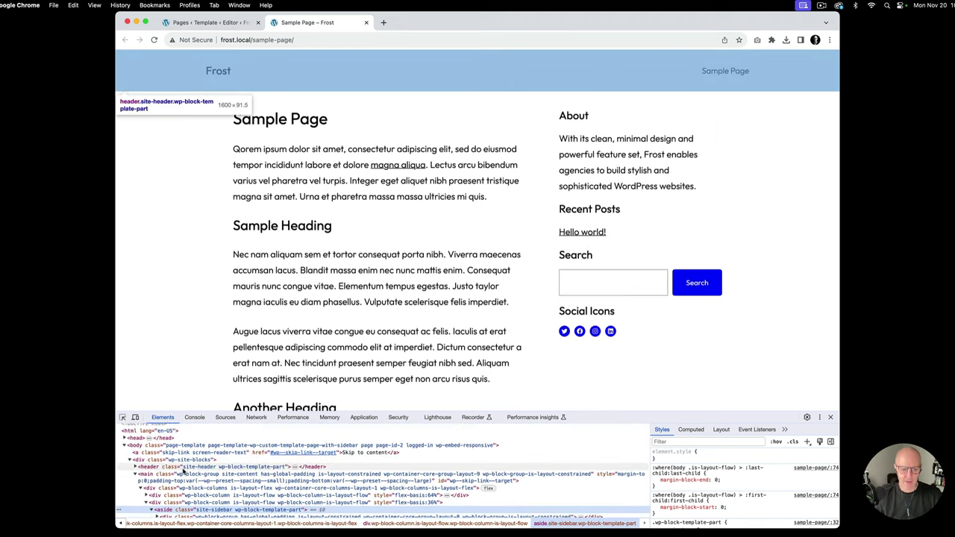
left_click(183, 467)
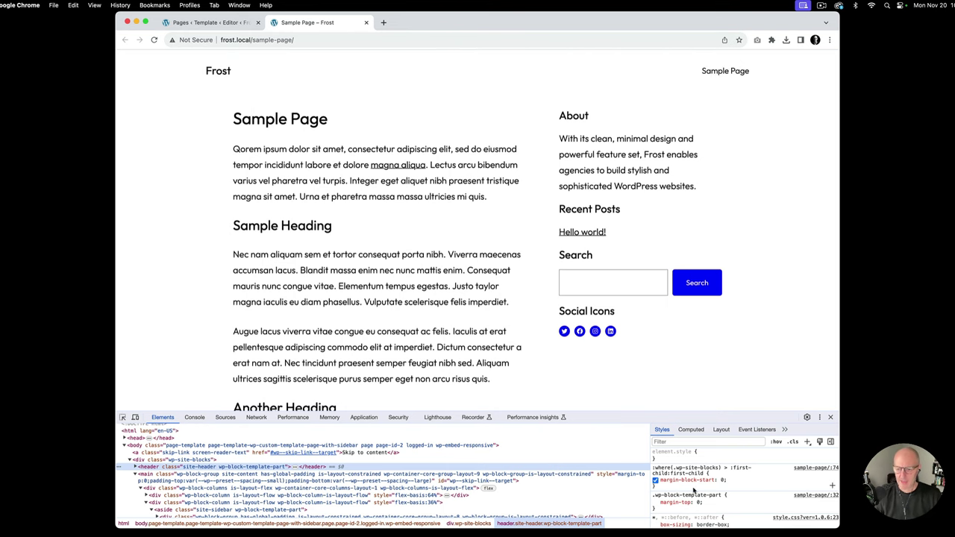
left_click(830, 418)
- Leave the Pages template in the site editor and go back to the Design overview
left_click(211, 23)
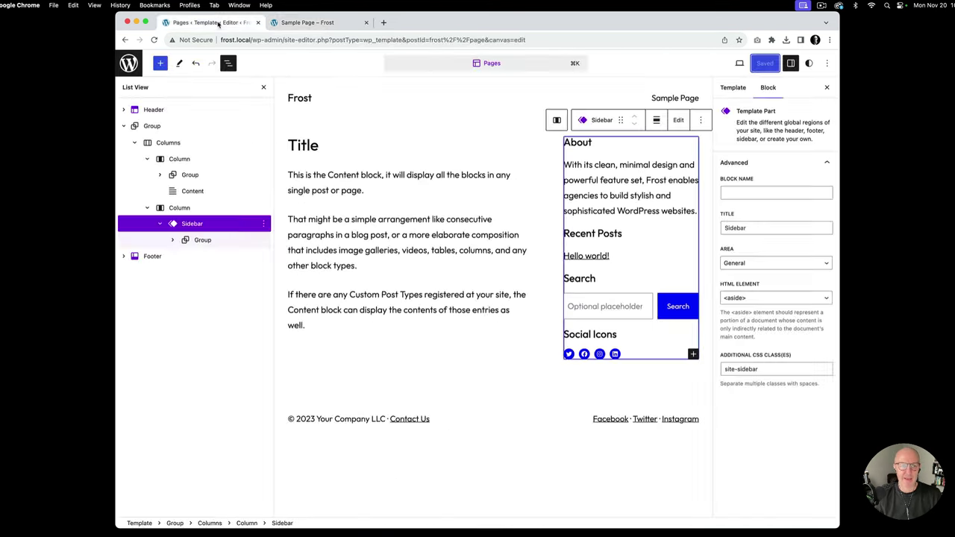
left_click(129, 64)
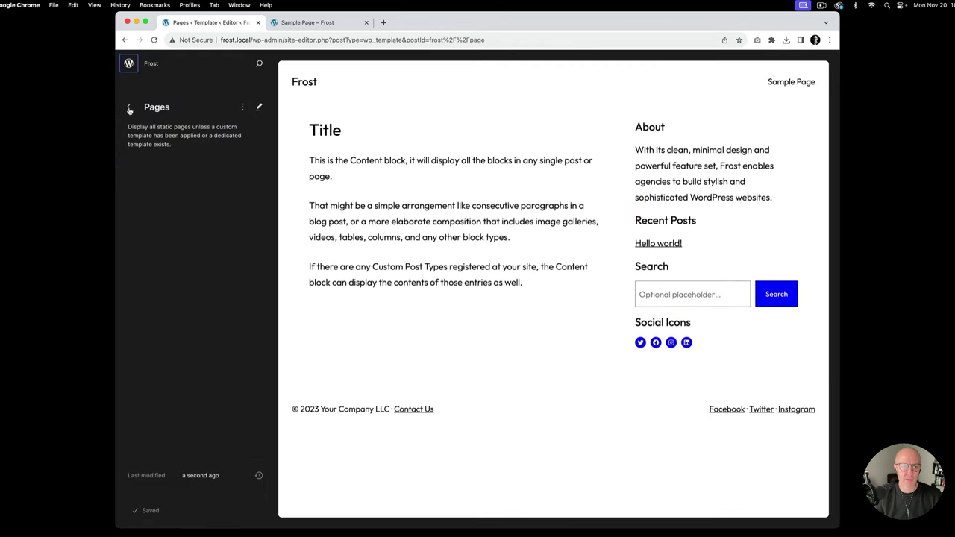
left_click(129, 109)
left_click(128, 109)
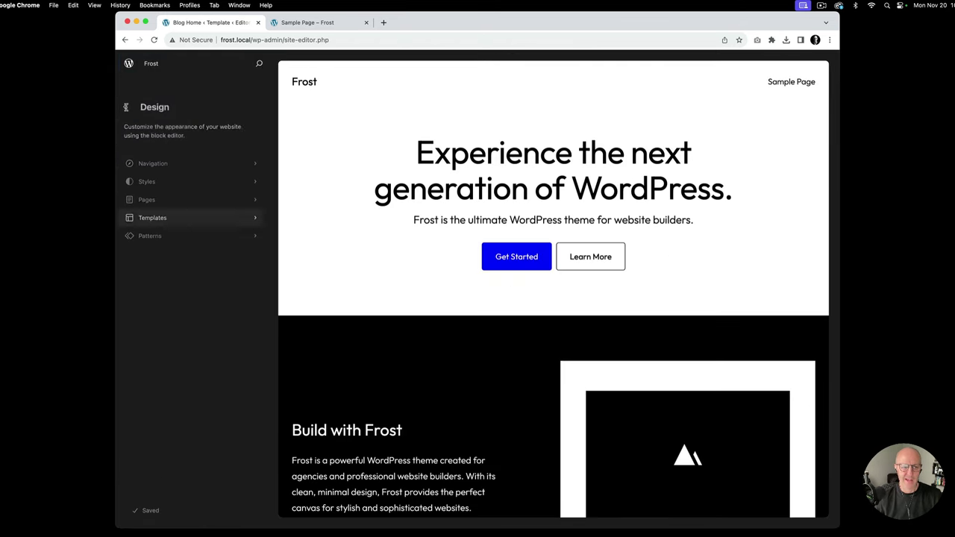
- Open the Sidebar part from the General template parts in the site's Patterns for editing
left_click(157, 237)
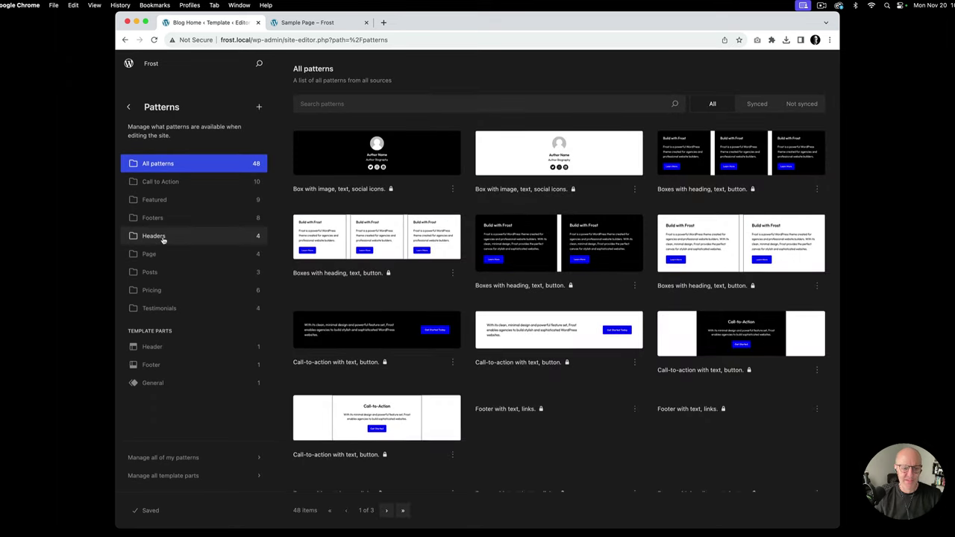
left_click(157, 384)
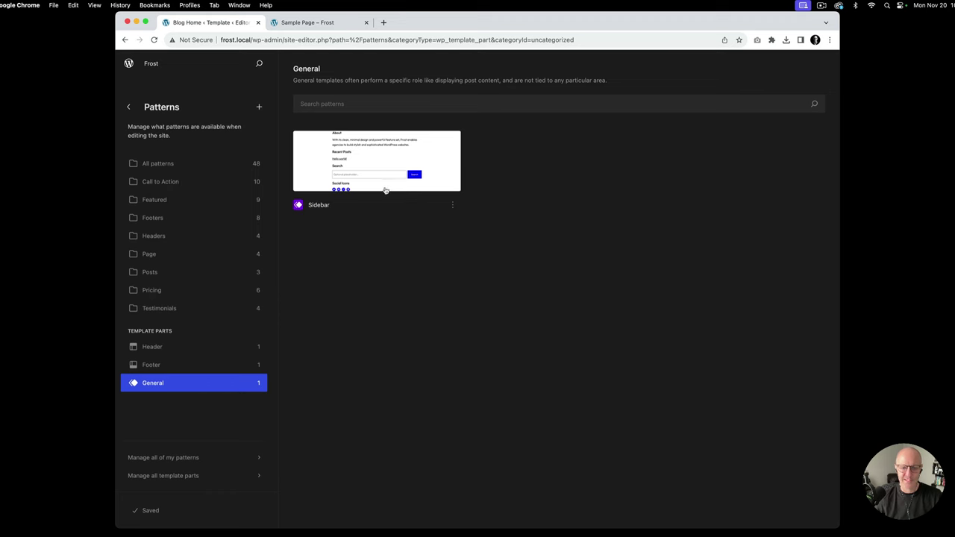
left_click(452, 159)
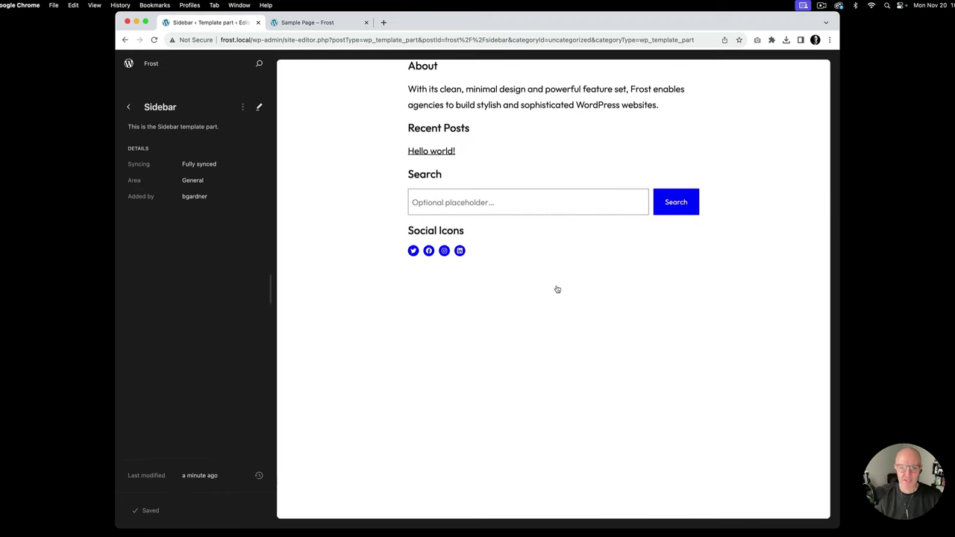
left_click(550, 316)
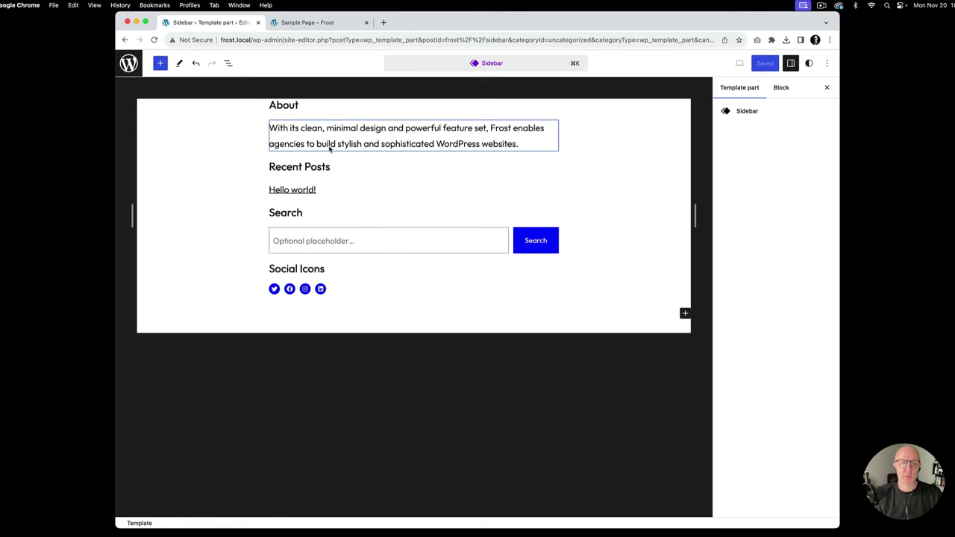
- View the live Sample Page, leave the Sidebar template part and go back to the Design overview
left_click(295, 25)
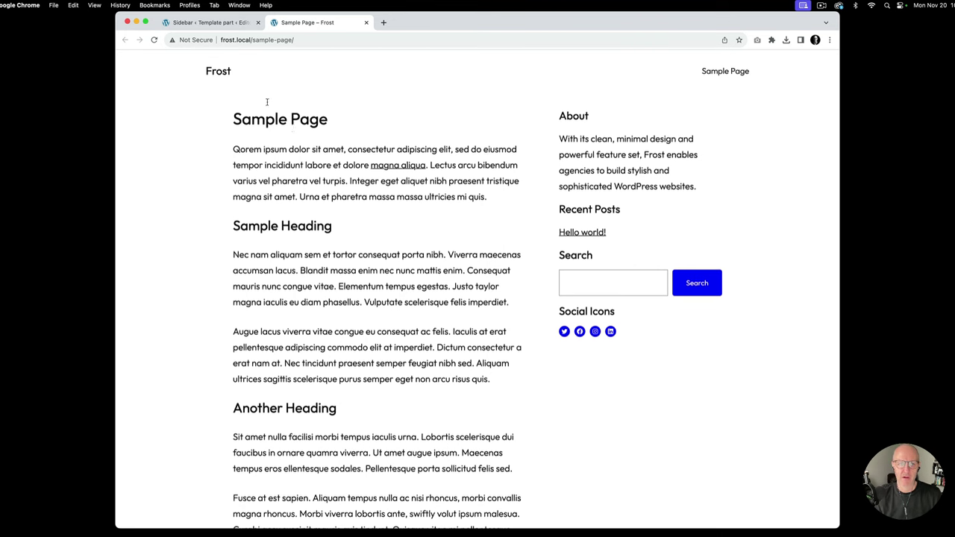
left_click(224, 24)
left_click(128, 62)
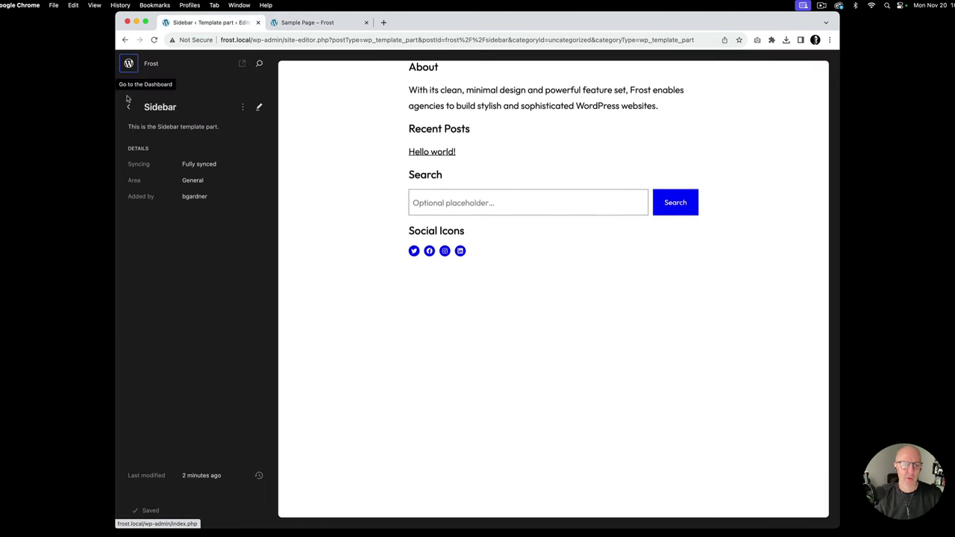
left_click(129, 108)
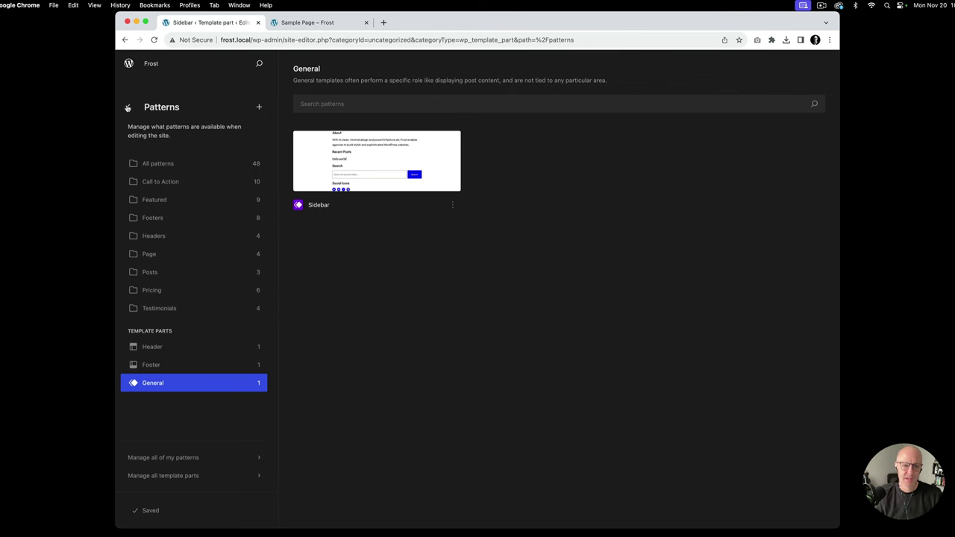
left_click(127, 108)
- Create a new custom template named Page With Sidebar
left_click(166, 223)
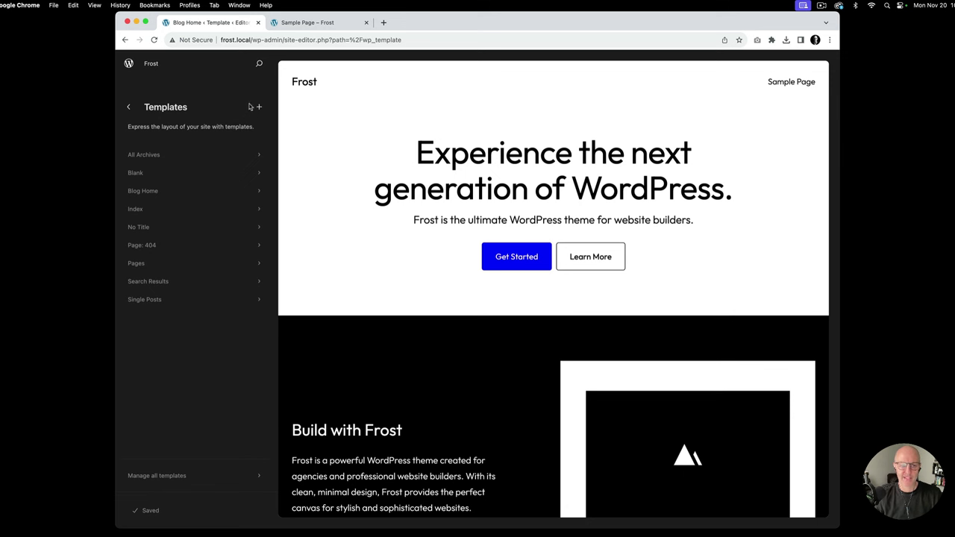
left_click(259, 107)
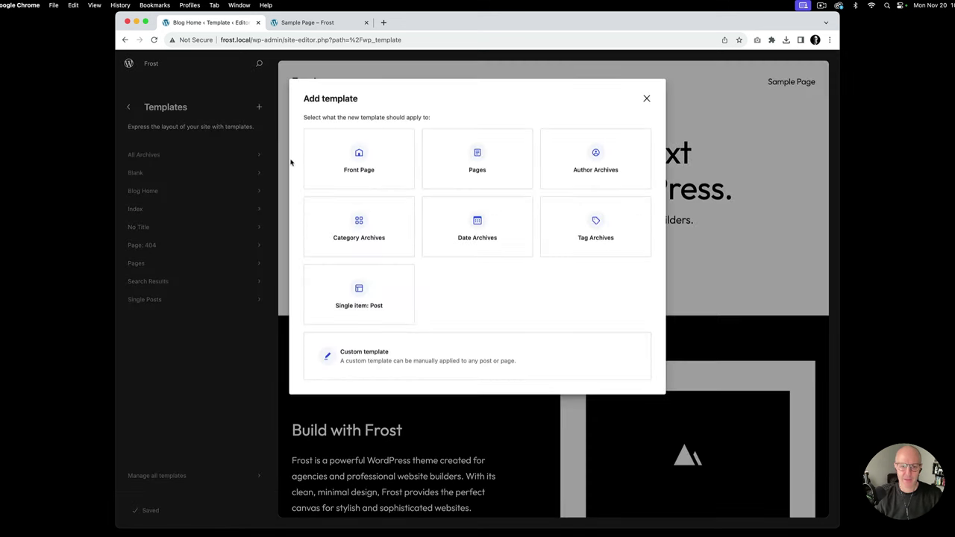
left_click(463, 362)
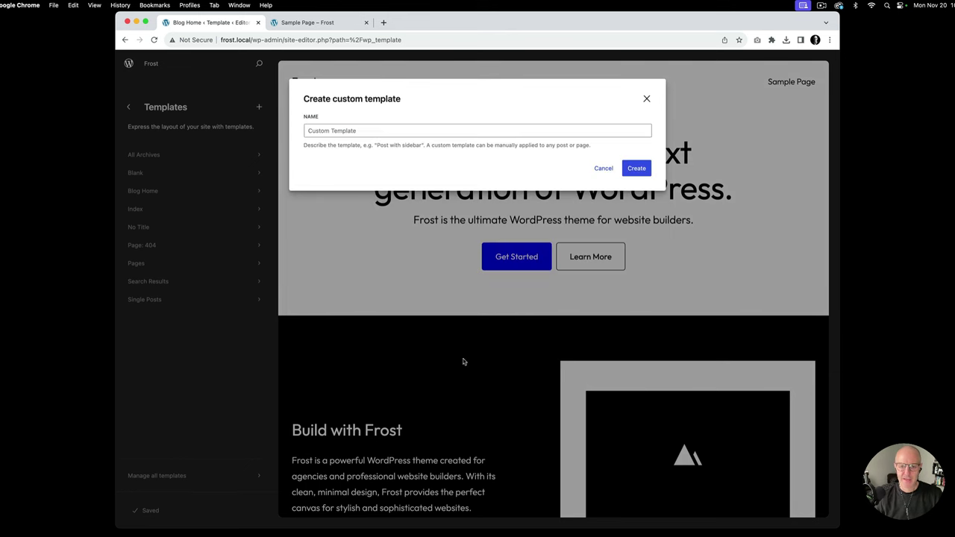
left_click(390, 132)
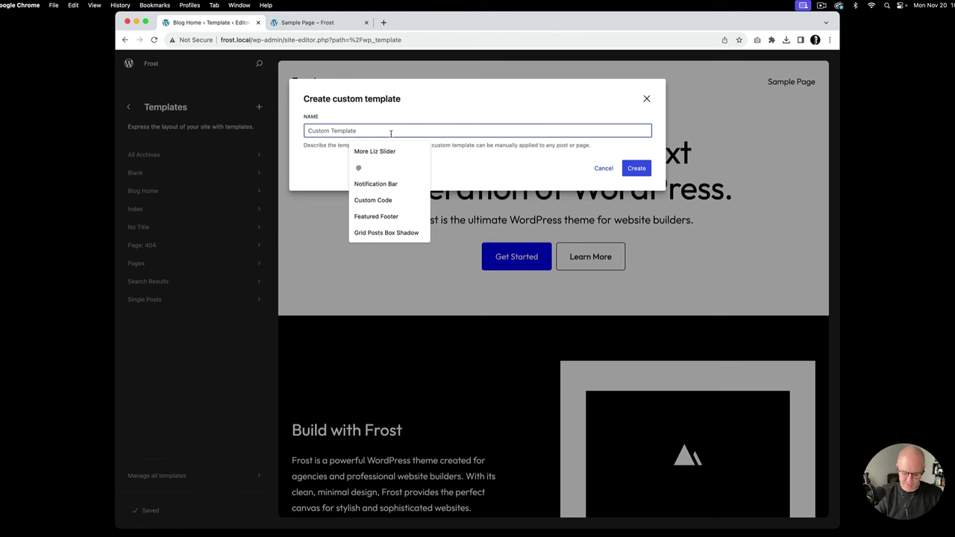
type("Page ")
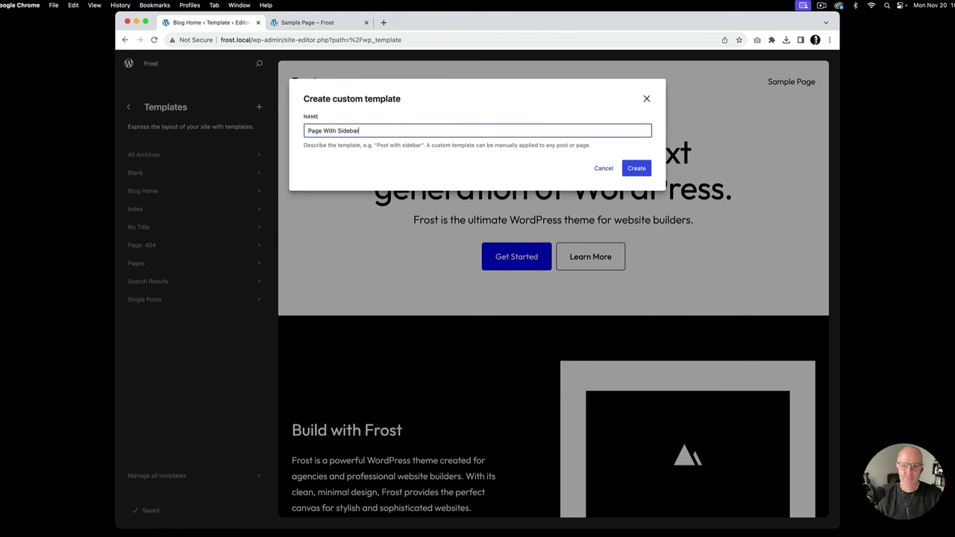
type("With Sidebar")
left_click(634, 168)
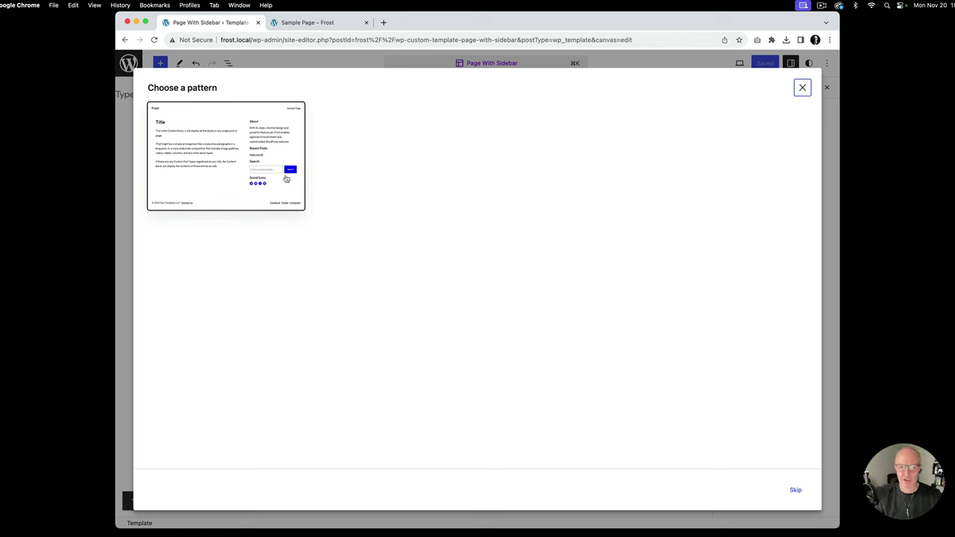
- Fill the Page With Sidebar template with the suggested two-column sidebar pattern and save it
left_click(216, 165)
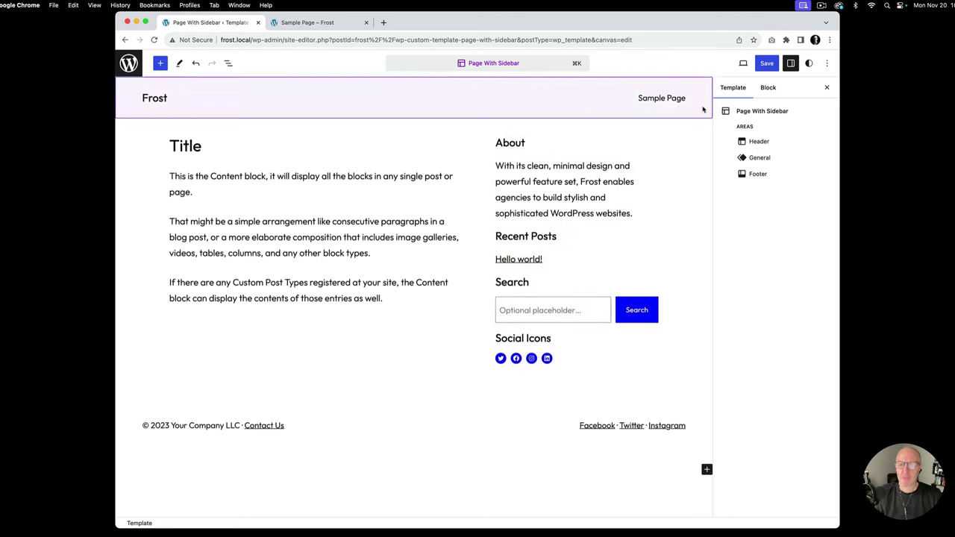
left_click(764, 68)
left_click(761, 68)
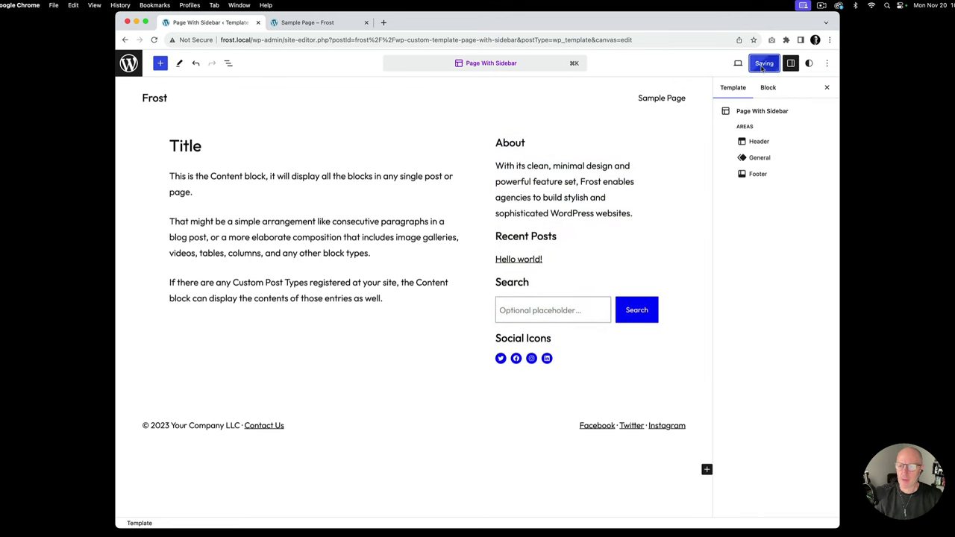
- Check the template options for Sample Page in the admin's Quick Edit form and view the live page
left_click(128, 63)
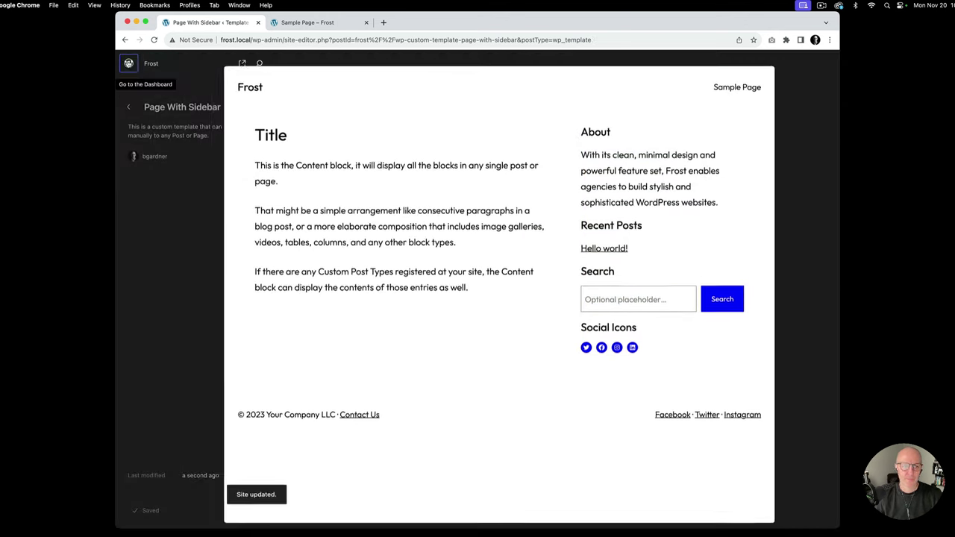
left_click(128, 62)
left_click(149, 164)
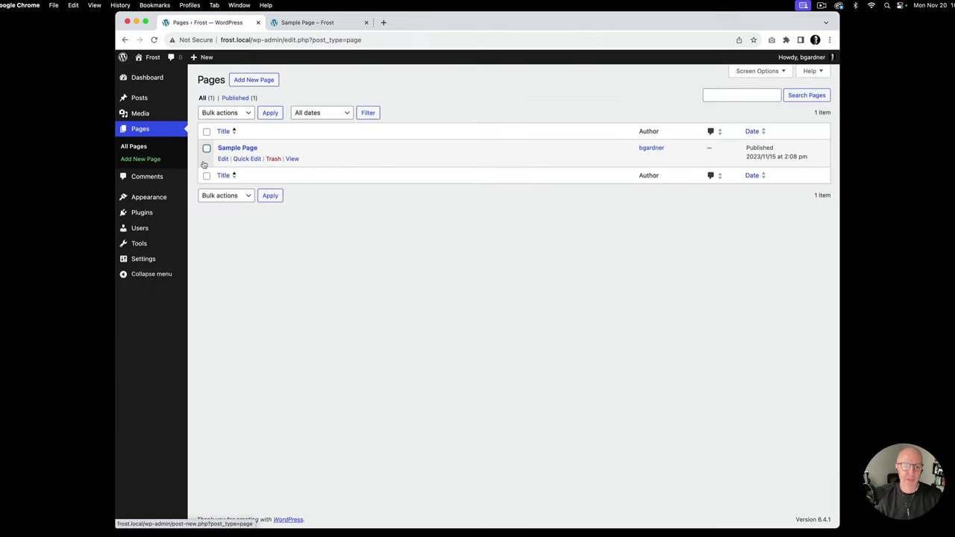
left_click(246, 159)
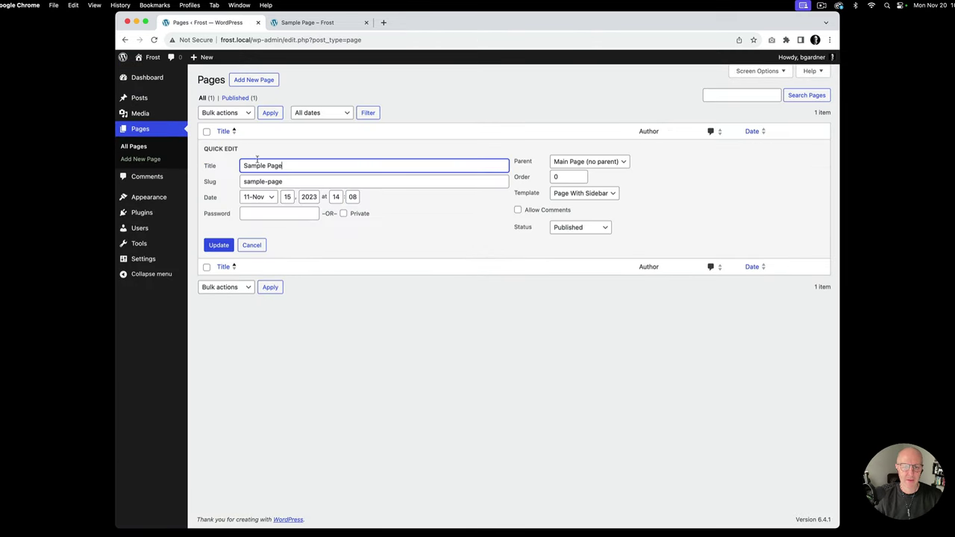
left_click(604, 195)
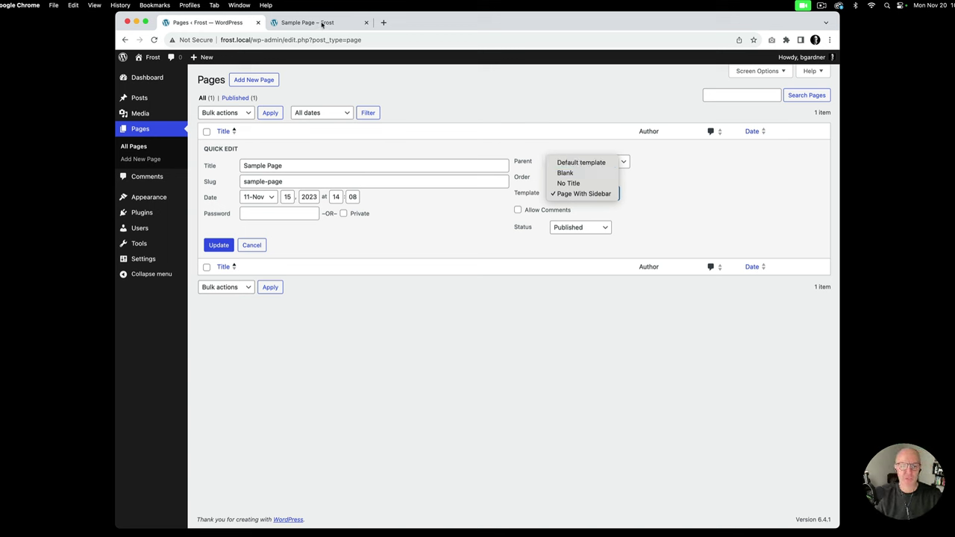
left_click(323, 23)
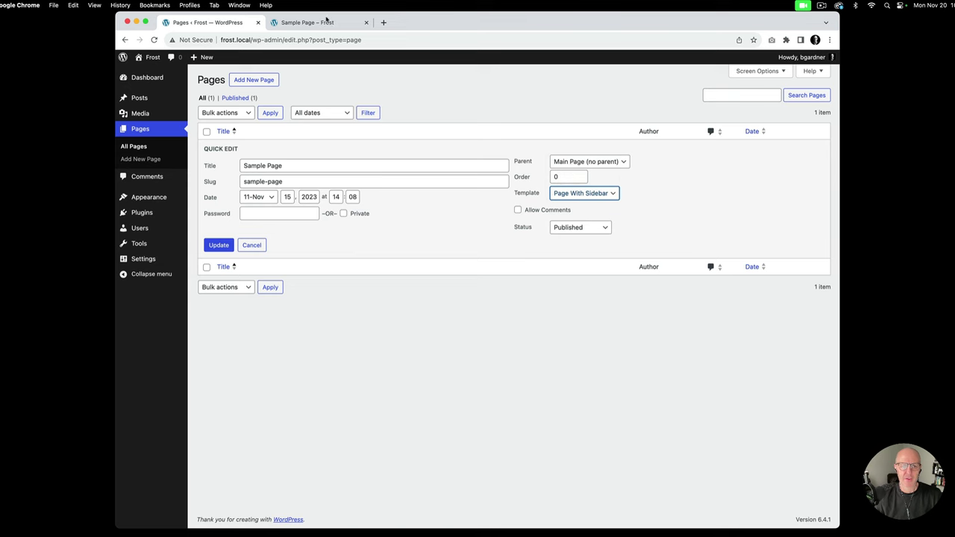
left_click(322, 23)
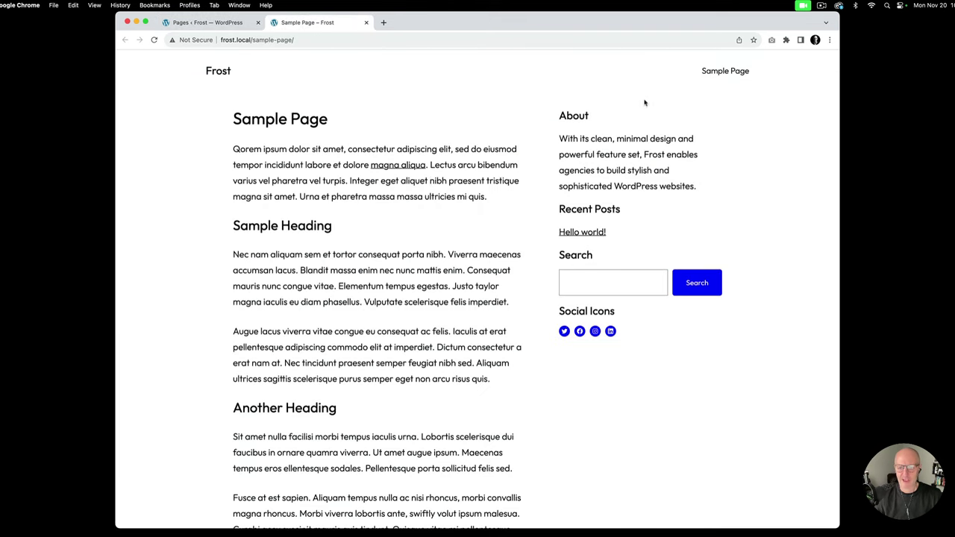